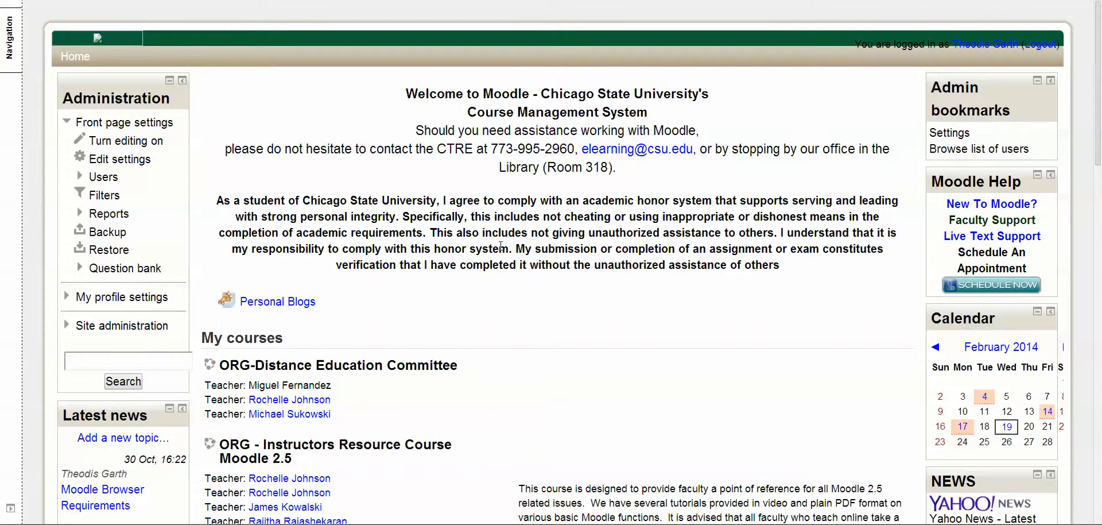
Step: Open CTRE_Test Course from the My courses list and go to its Grades page
scroll(495, 260, "down", 3)
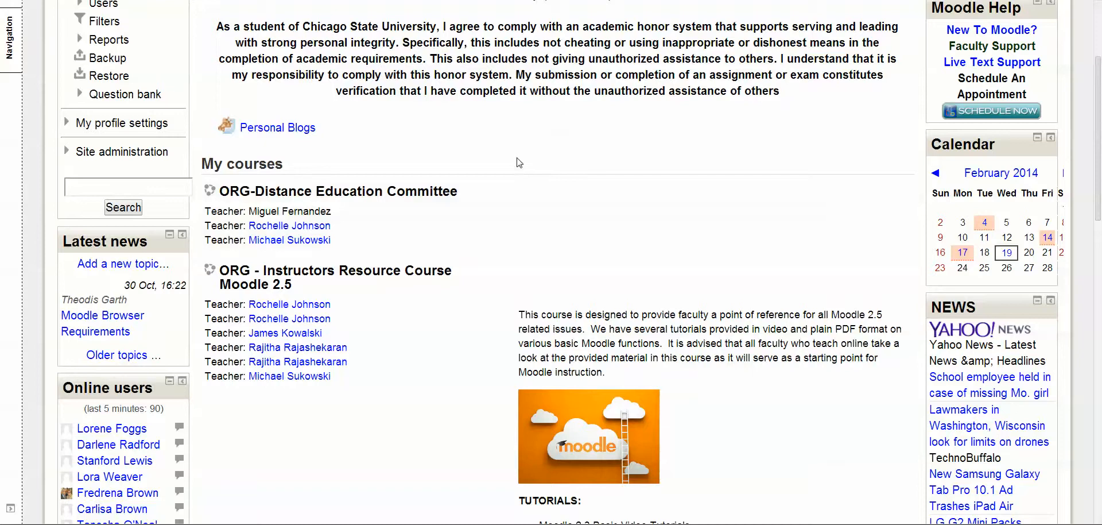
scroll(520, 162, "down", 6)
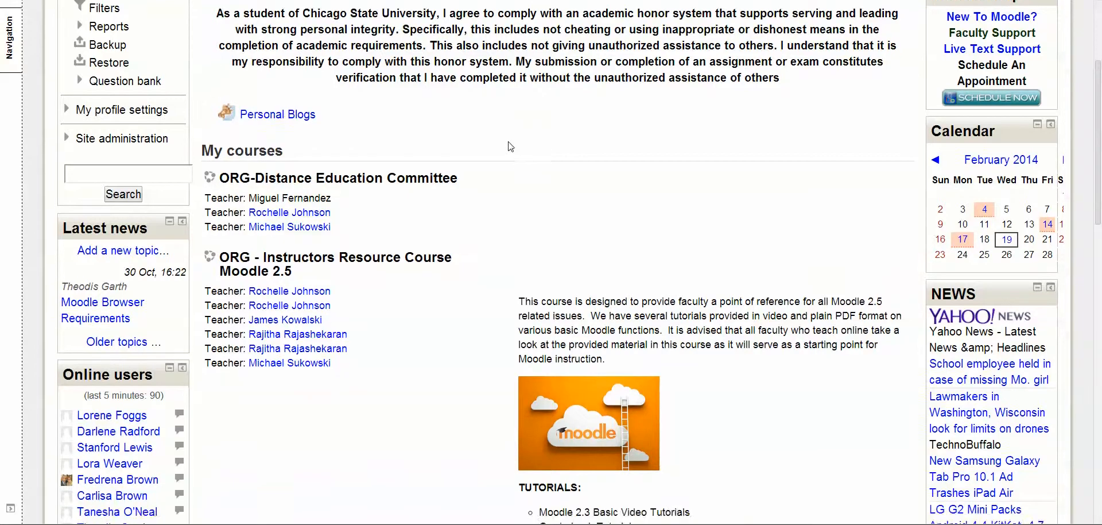
scroll(504, 150, "down", 1)
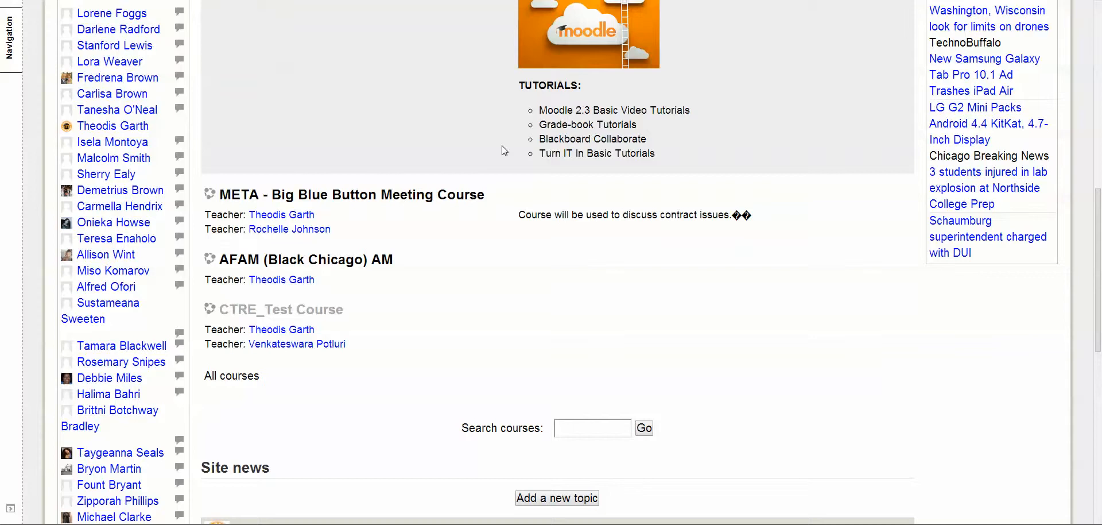
scroll(504, 150, "down", 2)
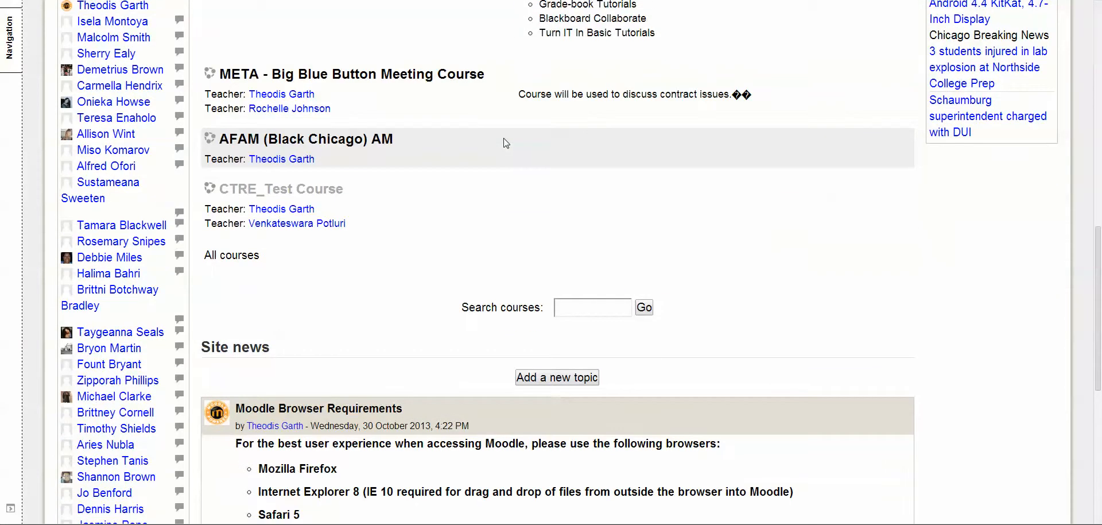
left_click(327, 196)
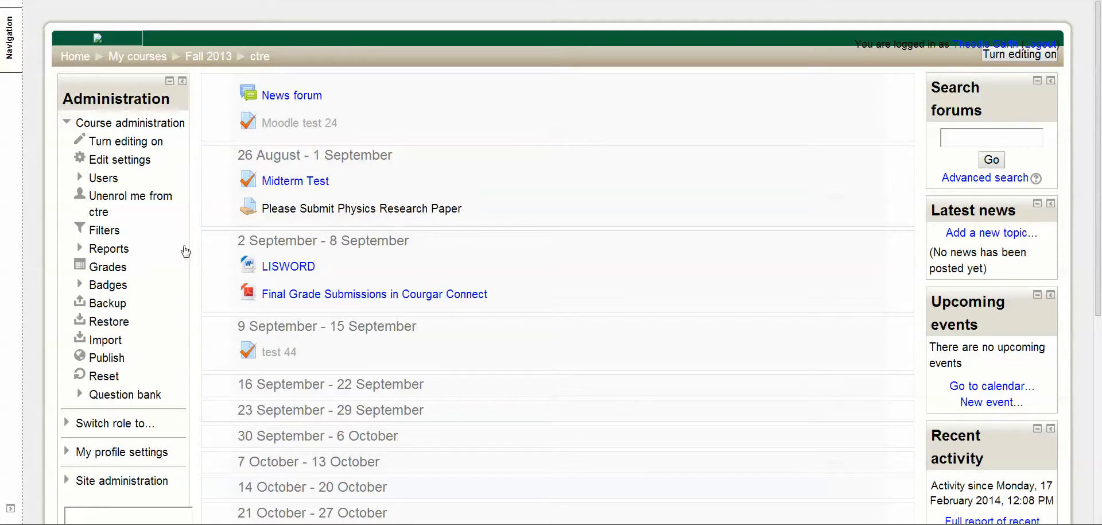
left_click(126, 270)
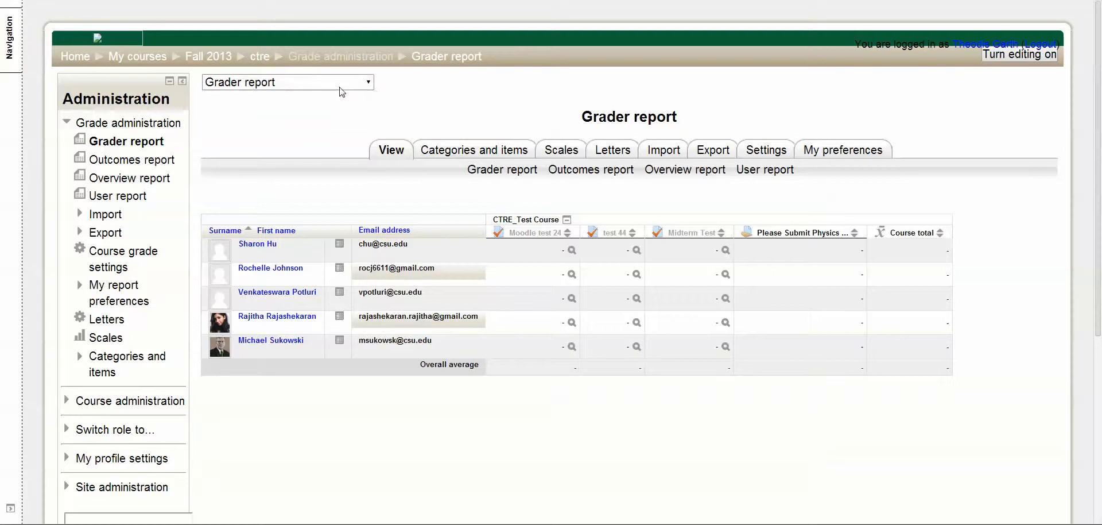
left_click(369, 84)
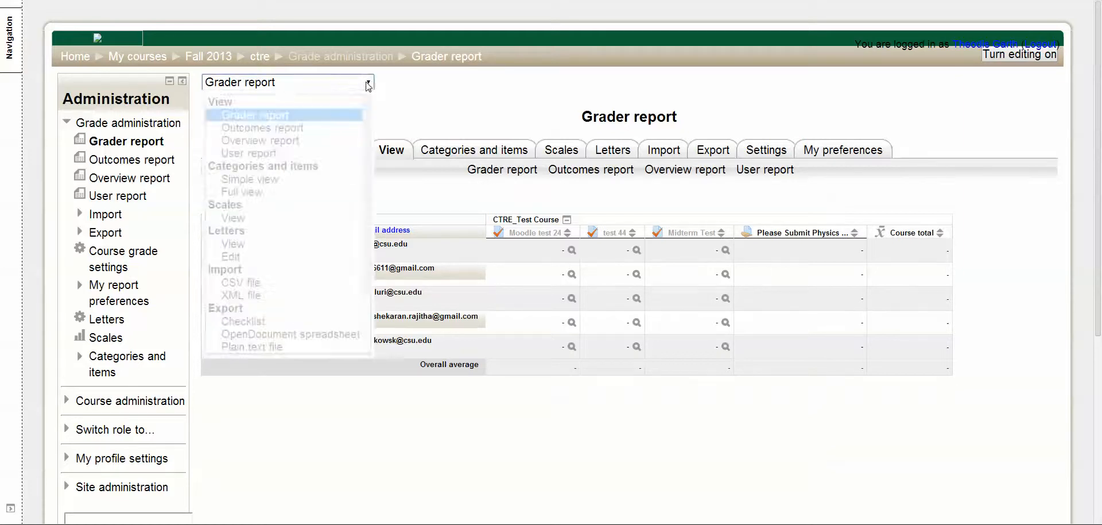
left_click(370, 86)
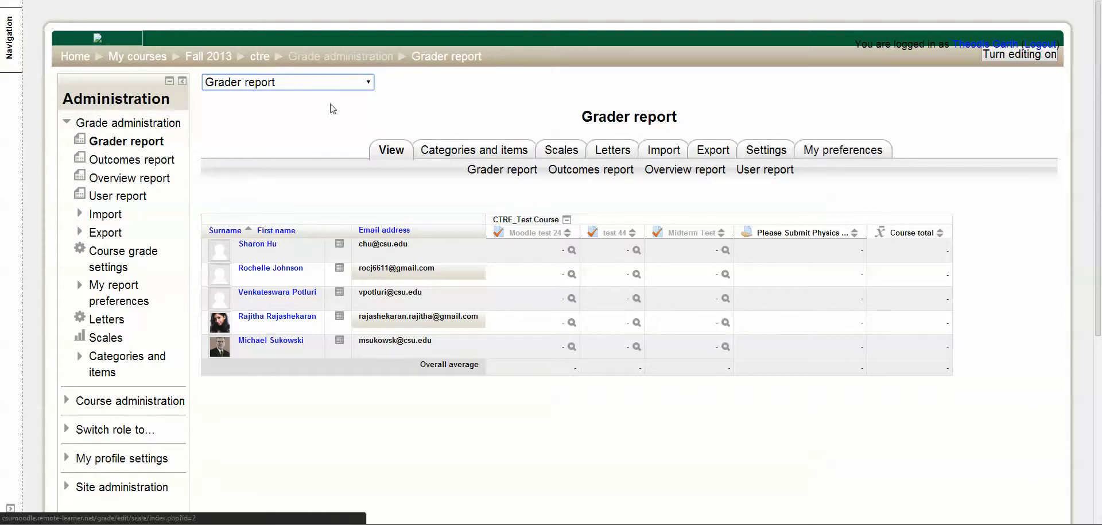
left_click(370, 84)
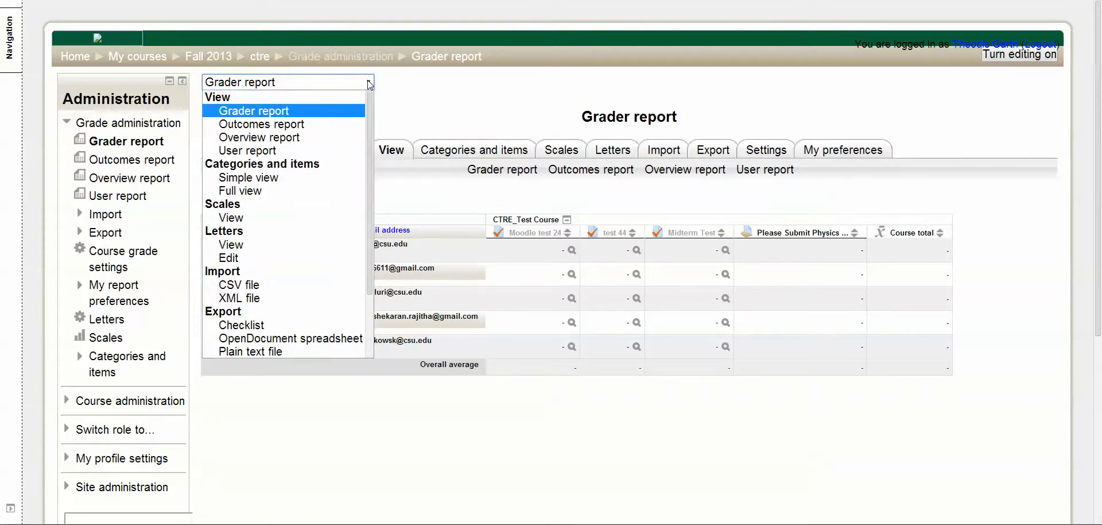
left_click(384, 91)
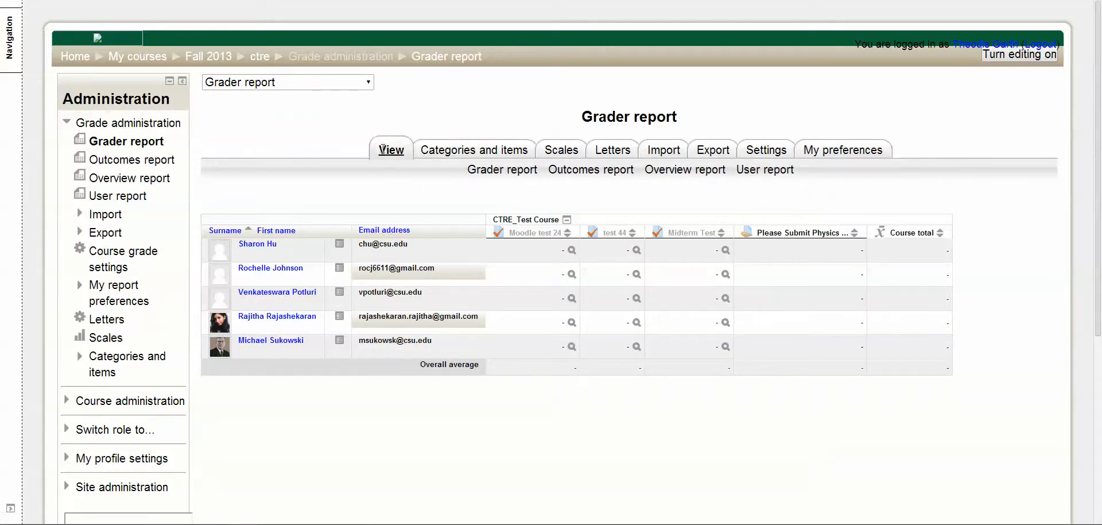
Step: Open the User report, ignore the new message notification, and show the report for the last listed user
left_click(769, 171)
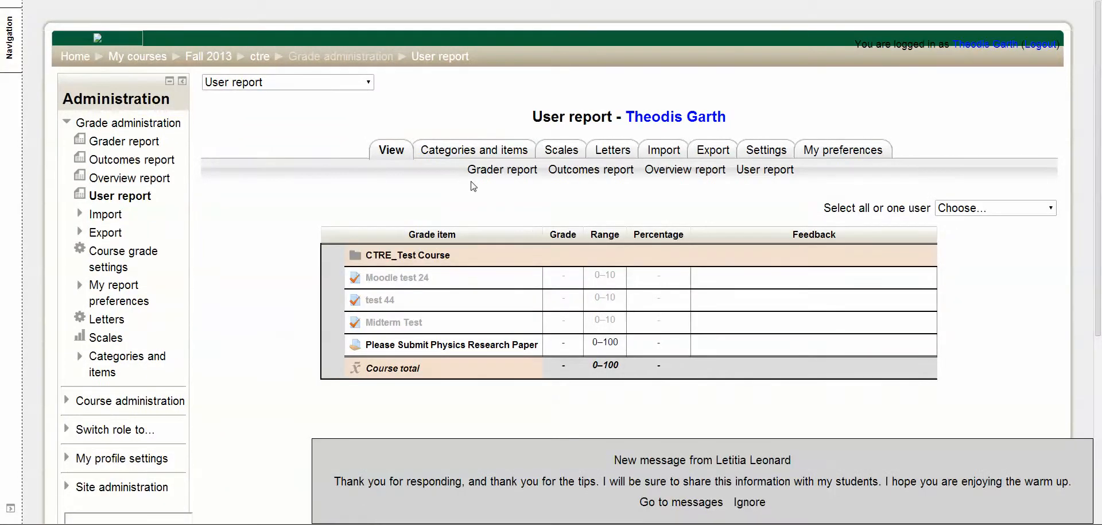
left_click(750, 502)
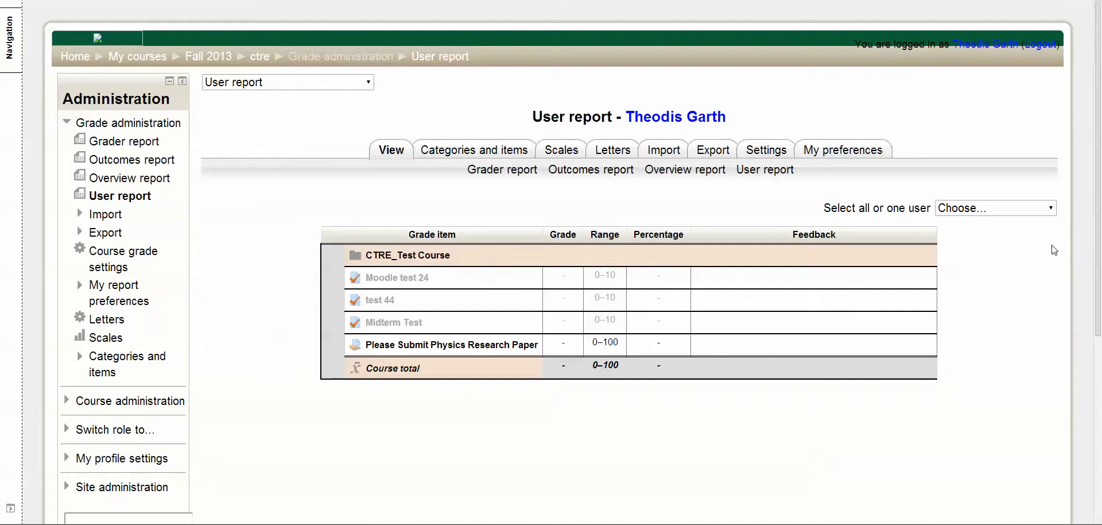
left_click(1053, 210)
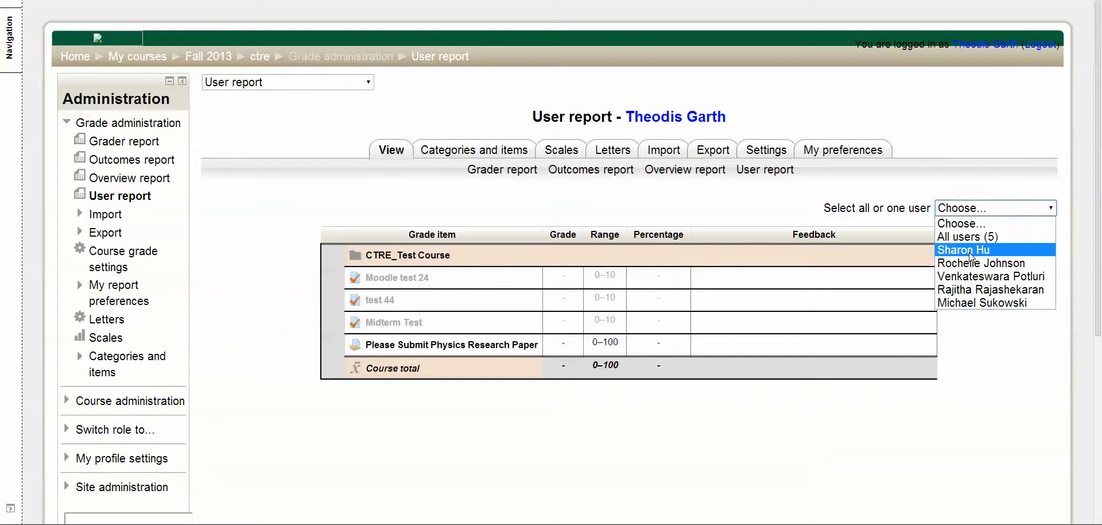
left_click(984, 304)
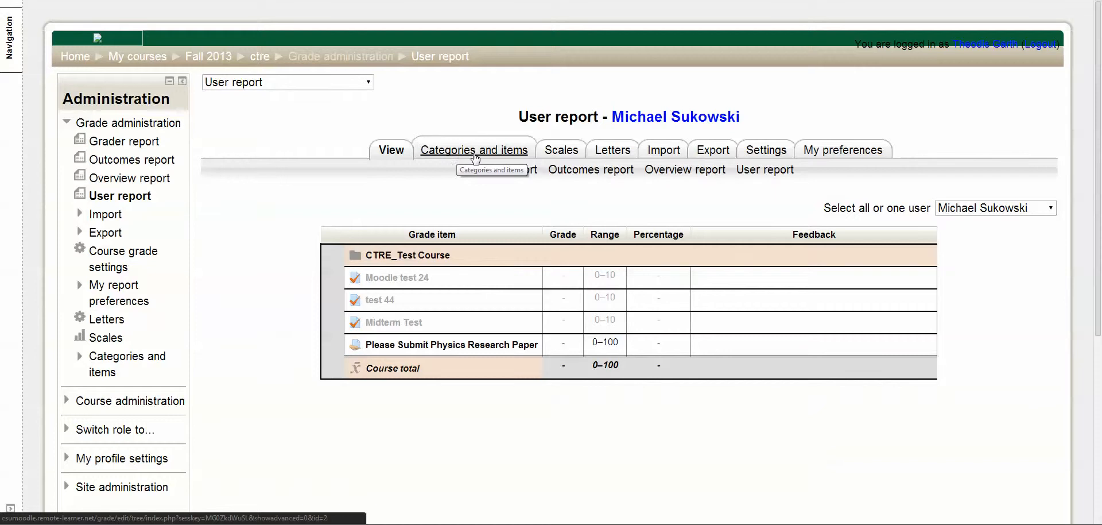
Step: Add a grade category named Test in the simple view of Categories and items and save it
left_click(499, 154)
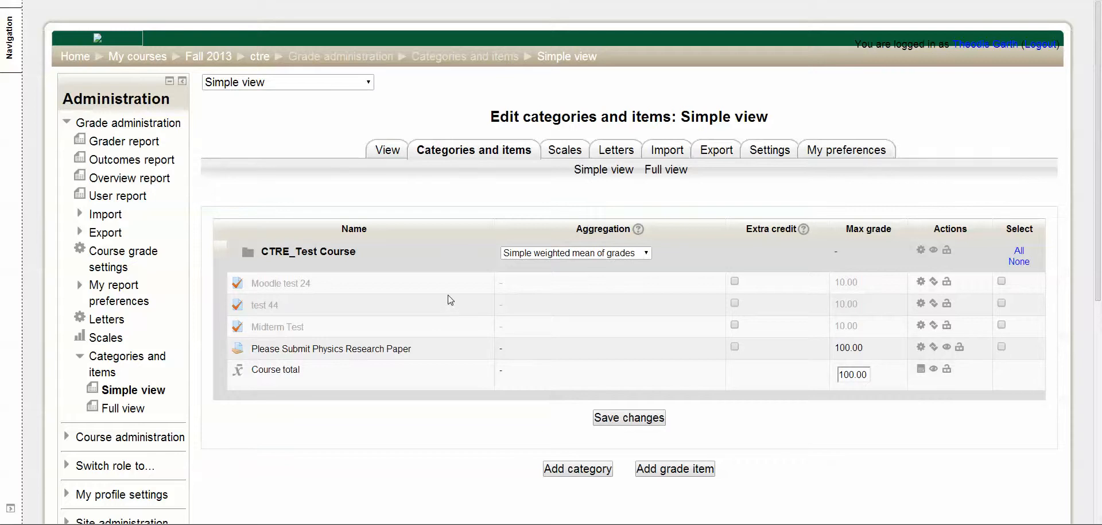
scroll(554, 320, "down", 3)
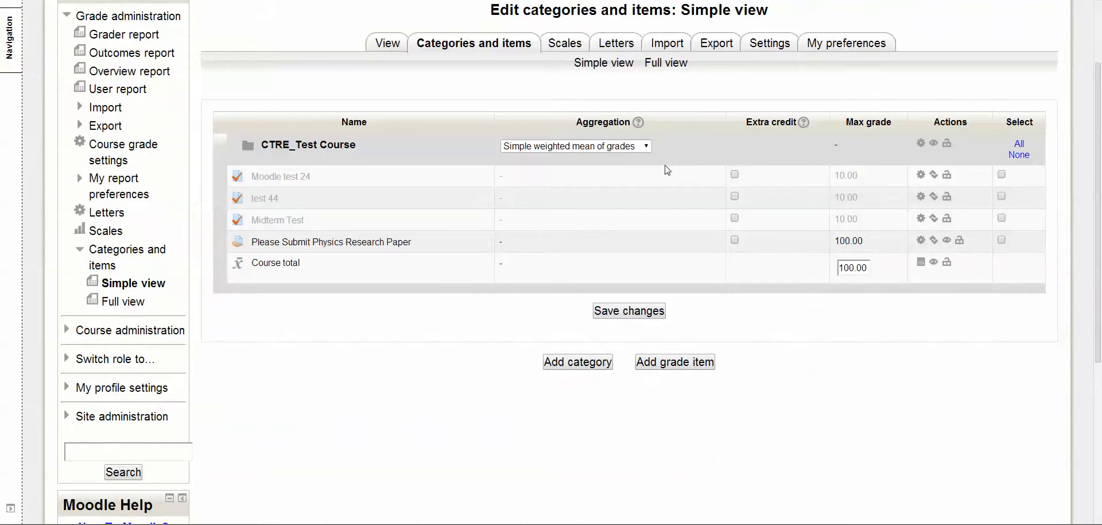
left_click(574, 367)
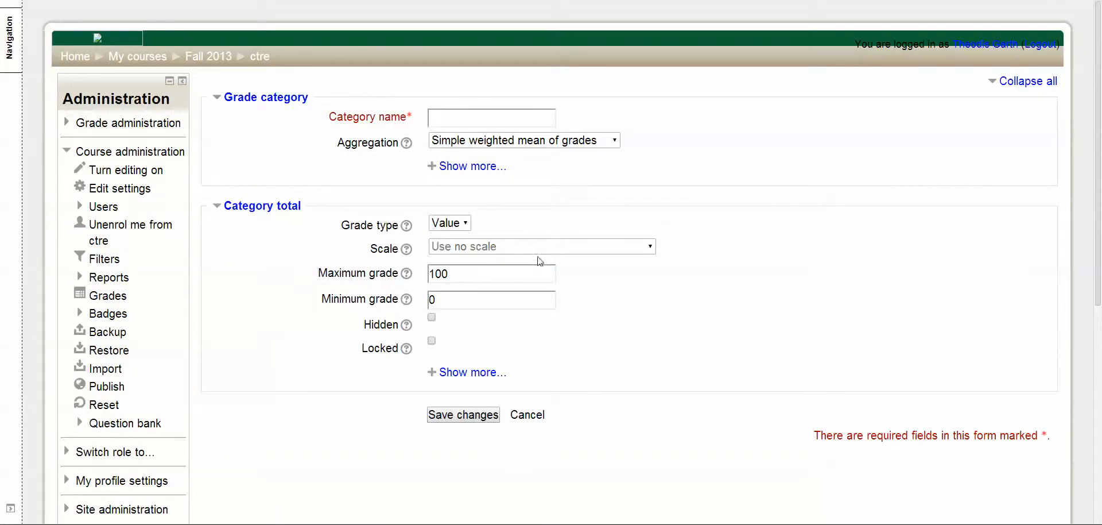
left_click(528, 118)
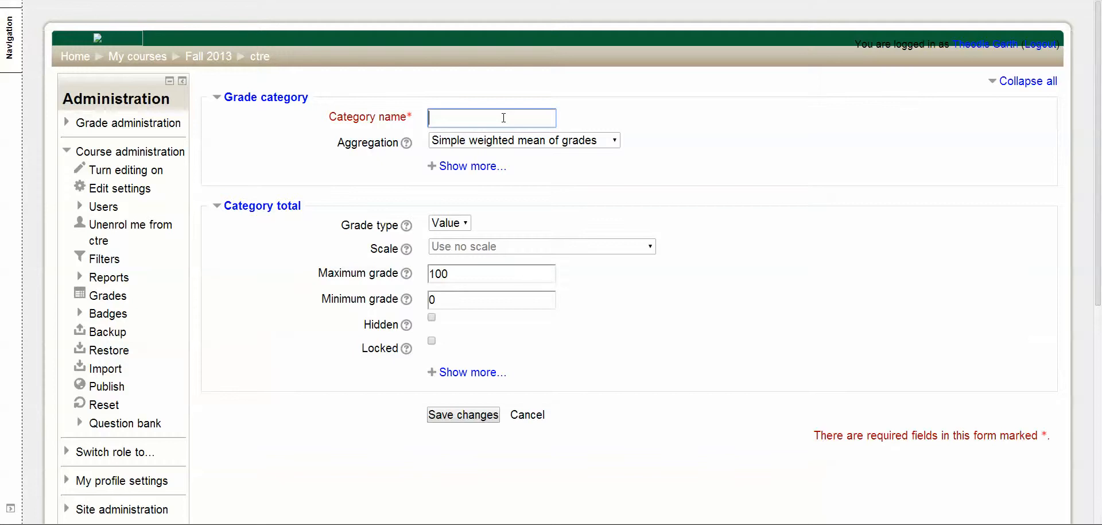
type("Test")
scroll(551, 155, "down", 1)
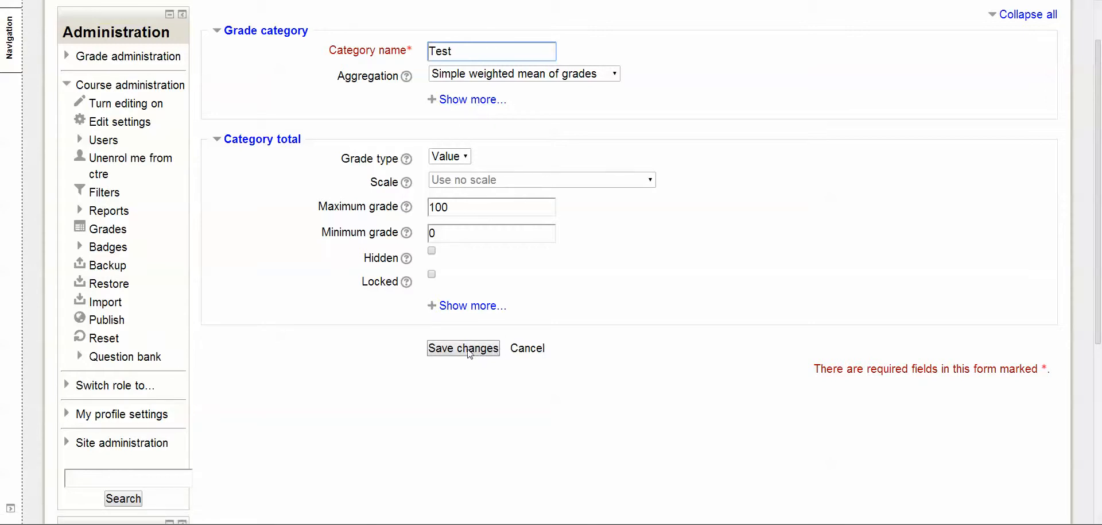
left_click(469, 349)
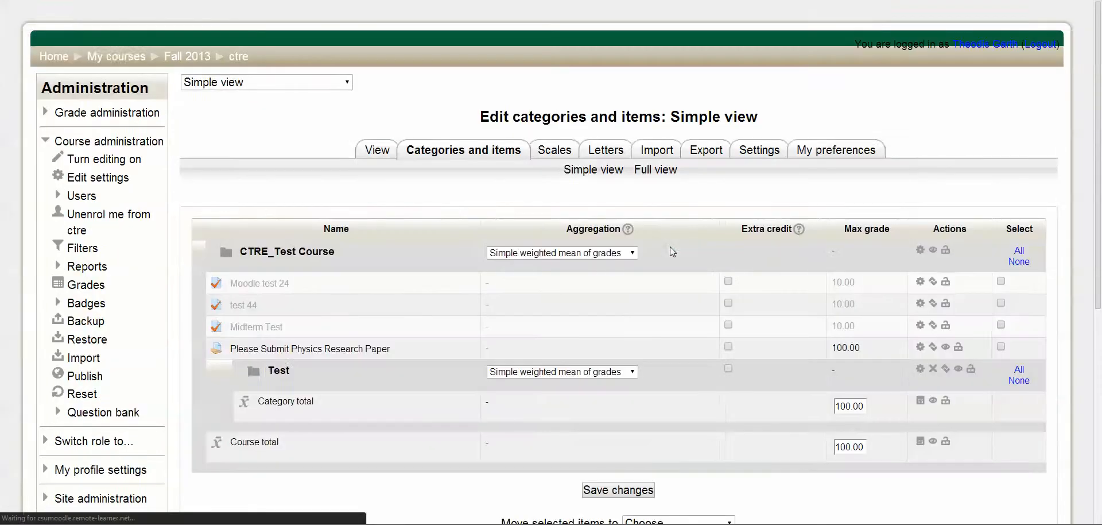
Step: Move the grade items Moodle test 24, test 44 and Midterm Test into the Test category
scroll(384, 229, "down", 3)
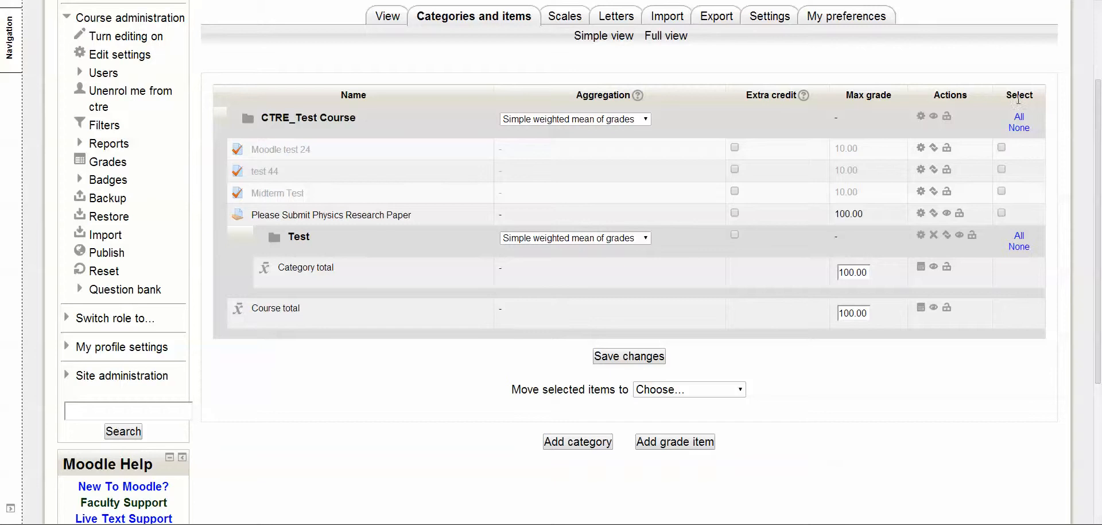
left_click(1003, 148)
left_click(1002, 170)
left_click(1002, 191)
left_click(743, 390)
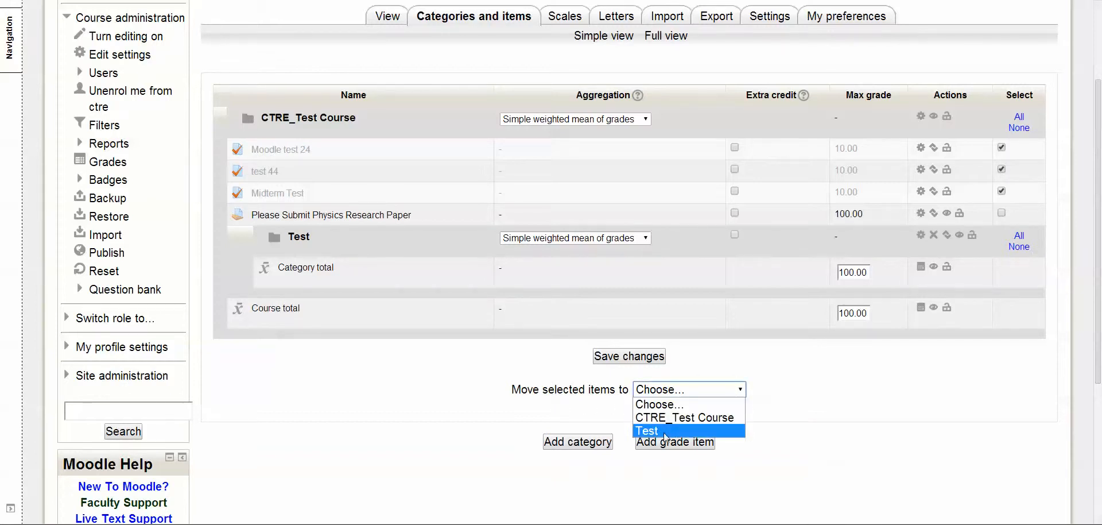
left_click(657, 431)
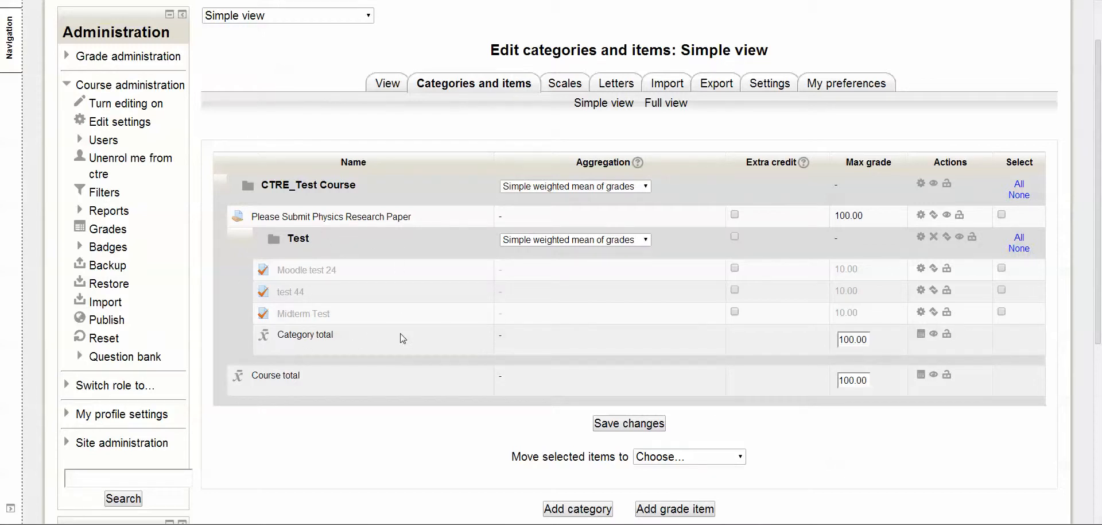
Step: Add a second grade category named Research Papers and save it
scroll(401, 322, "down", 2)
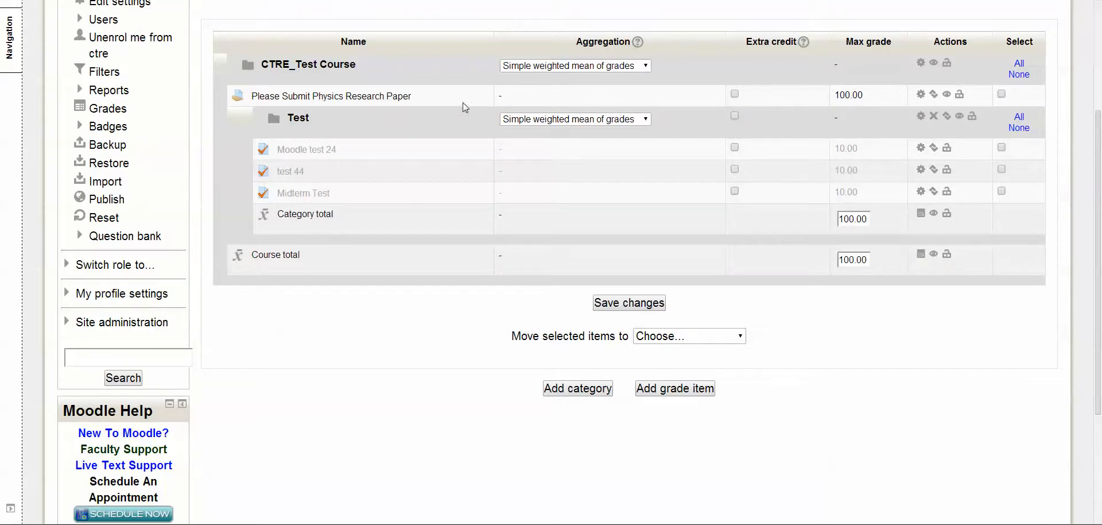
left_click(592, 393)
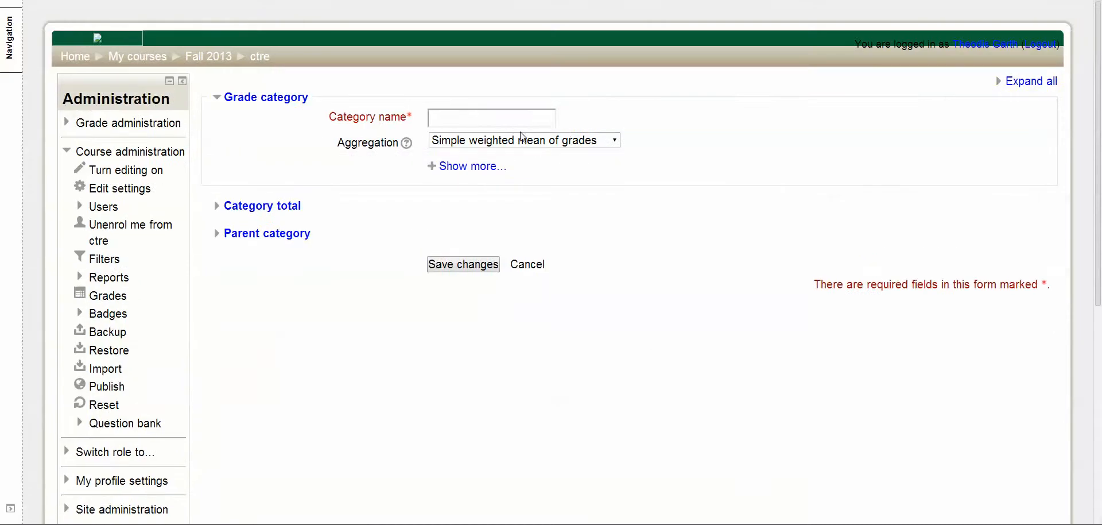
left_click(515, 117)
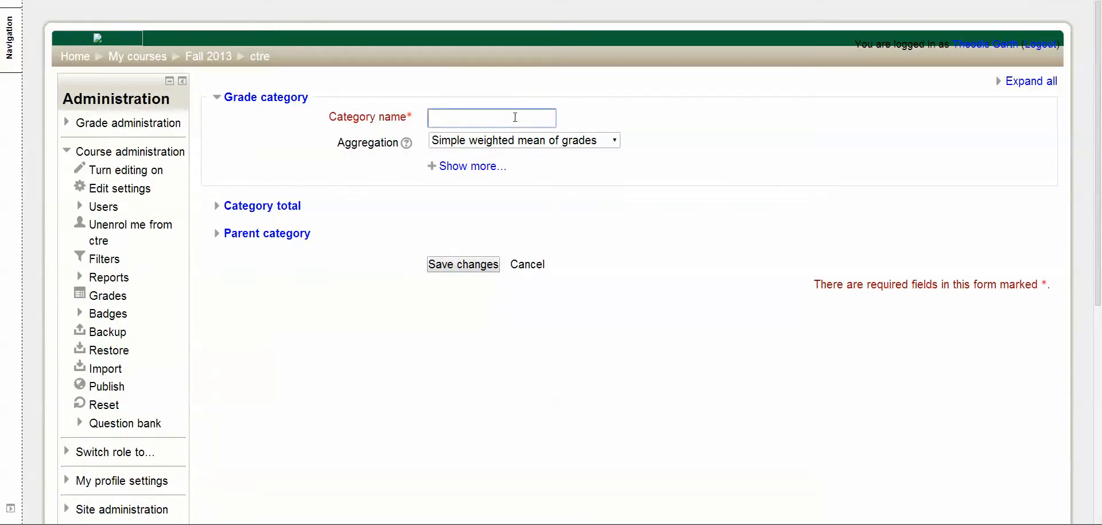
type("Research Papers")
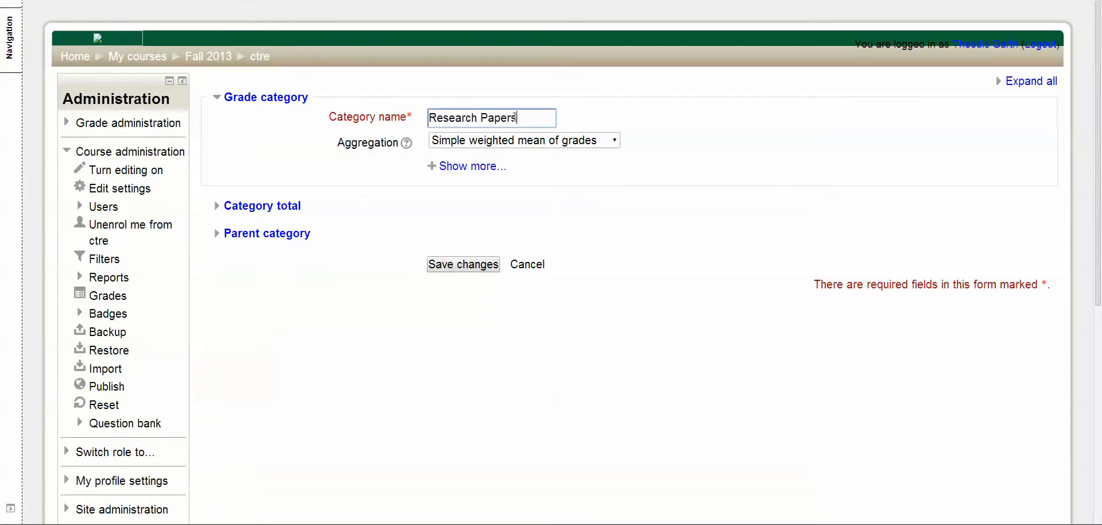
left_click(465, 267)
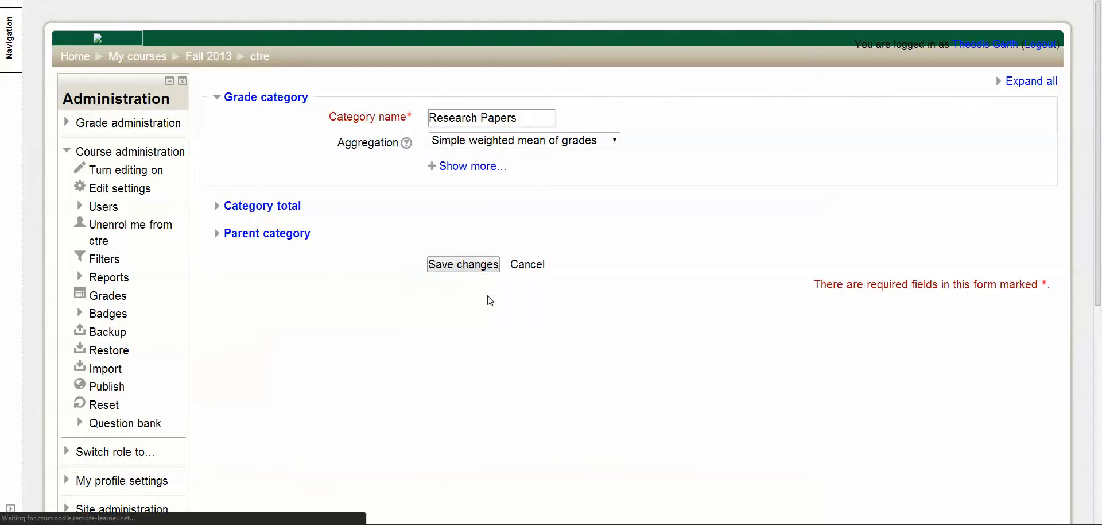
Step: Move the Please Submit Physics Research Paper item into the Research Papers category
scroll(482, 300, "down", 3)
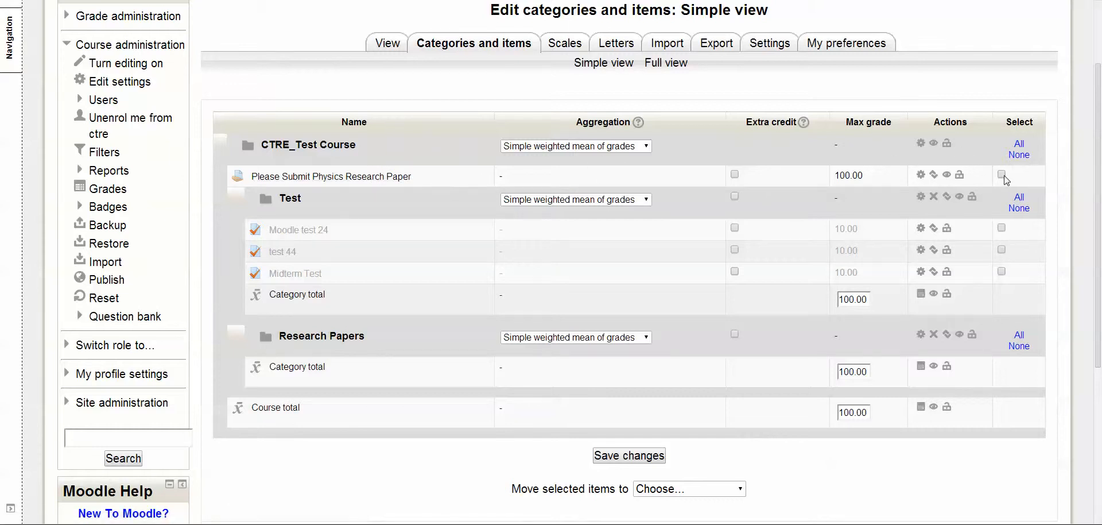
scroll(862, 379, "down", 3)
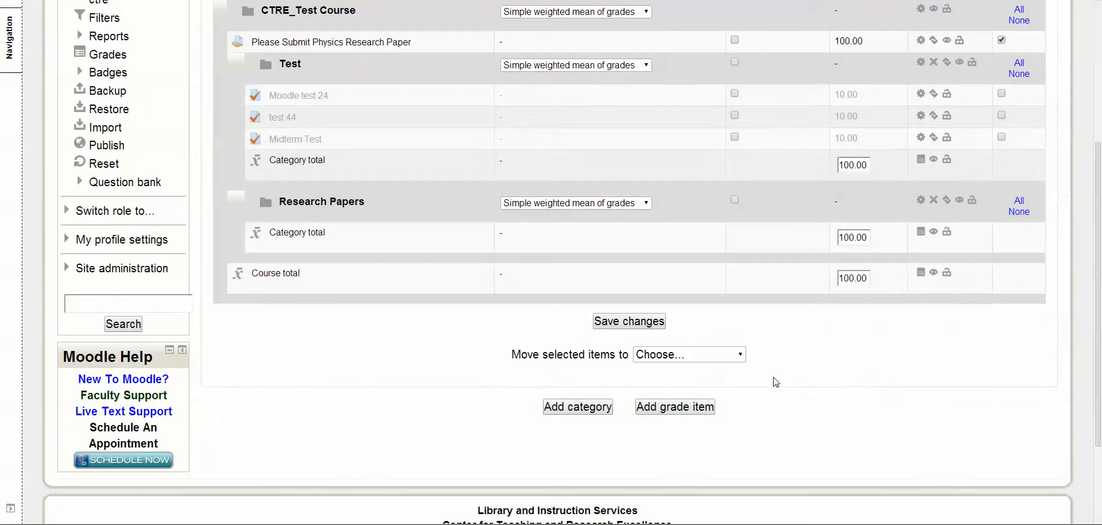
left_click(741, 355)
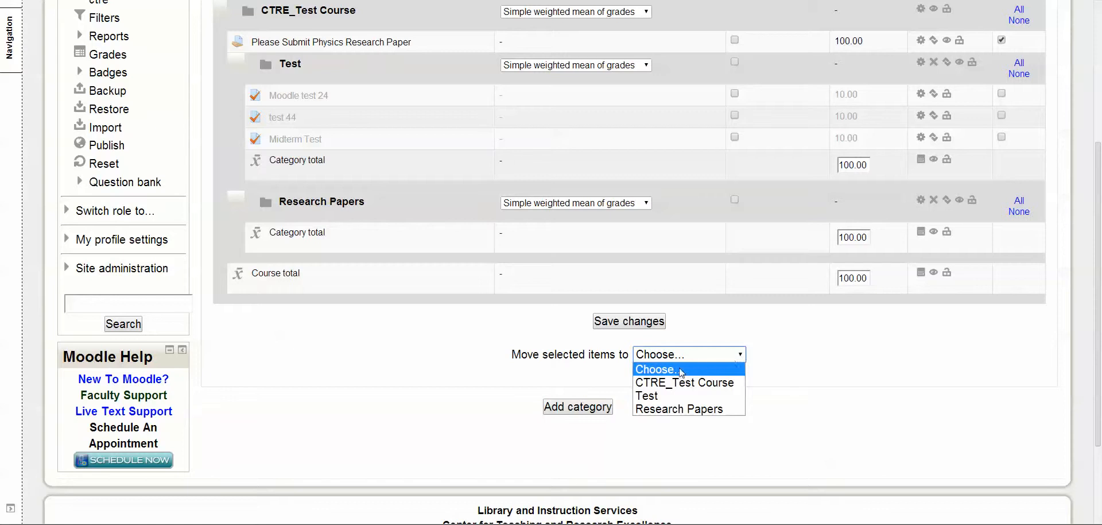
left_click(667, 411)
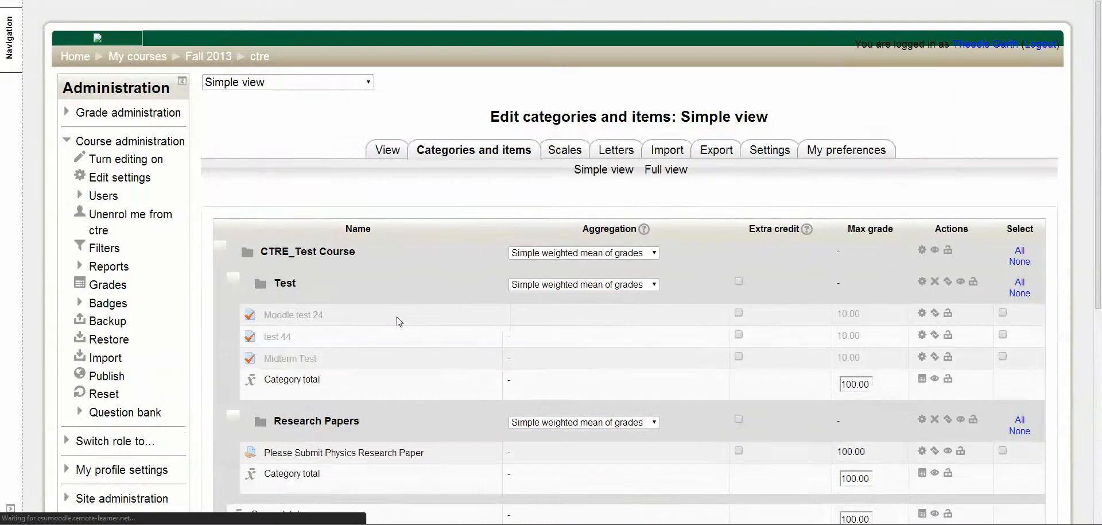
scroll(399, 321, "down", 3)
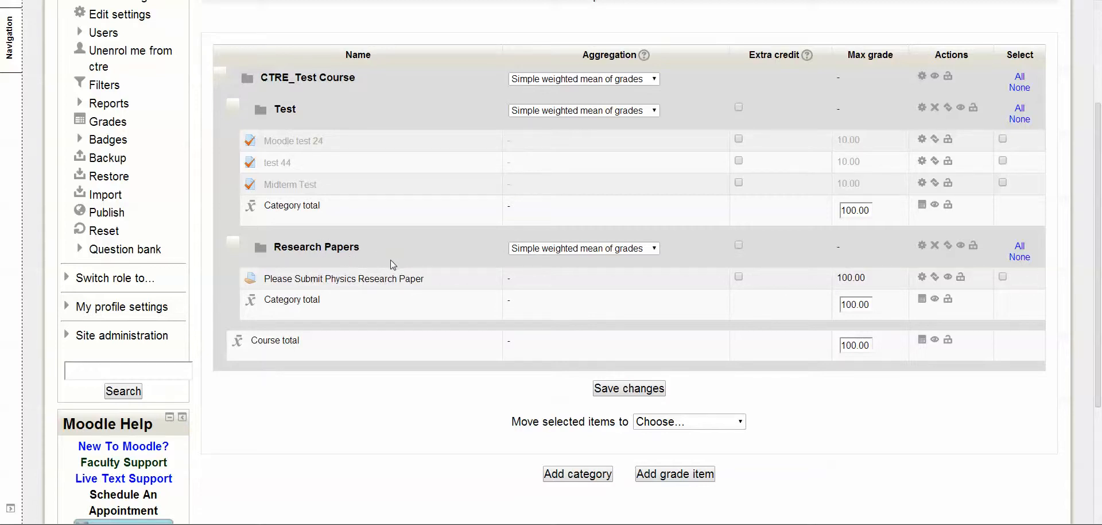
scroll(494, 288, "down", 1)
scroll(482, 289, "up", 3)
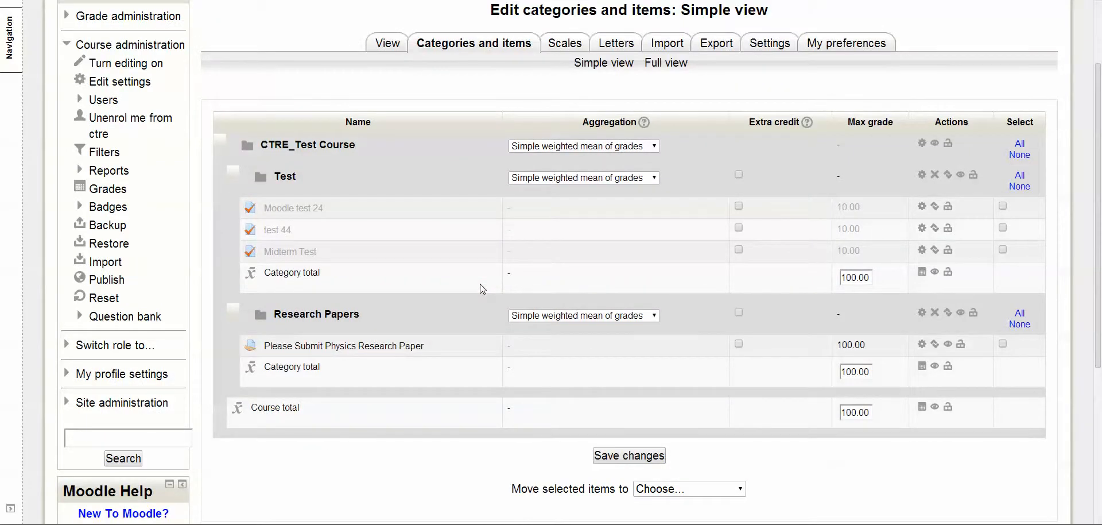
scroll(482, 289, "down", 2)
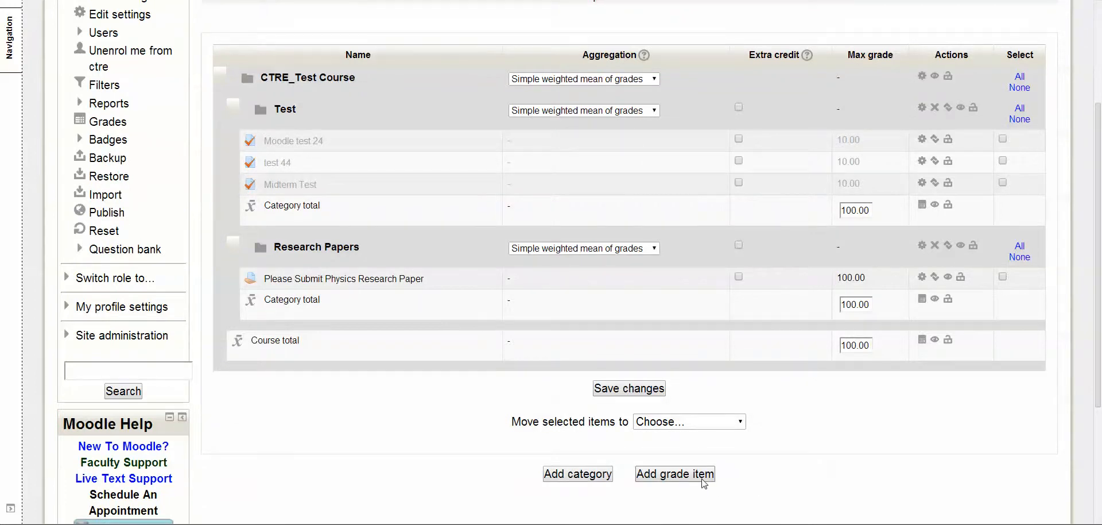
Step: Start a new grade item from the categories and items page and name it Face to Face Presentation
scroll(704, 484, "down", 2)
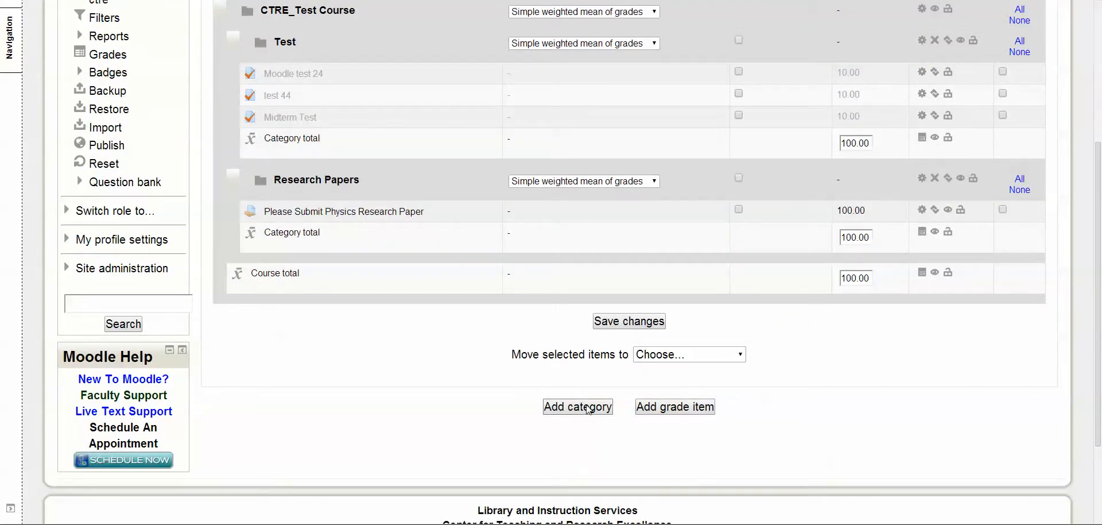
scroll(589, 409, "up", 5)
scroll(494, 313, "down", 2)
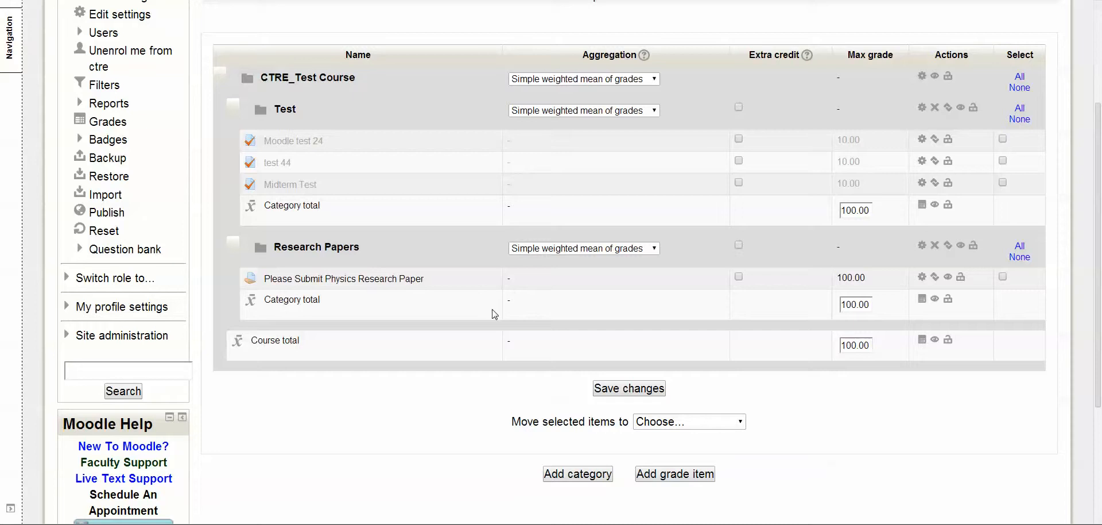
scroll(497, 304, "down", 3)
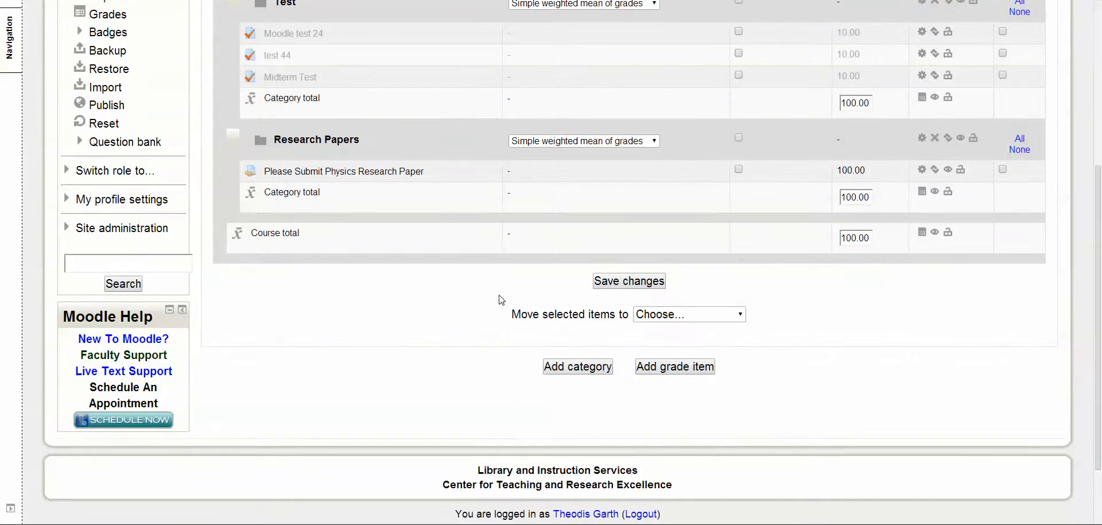
left_click(692, 368)
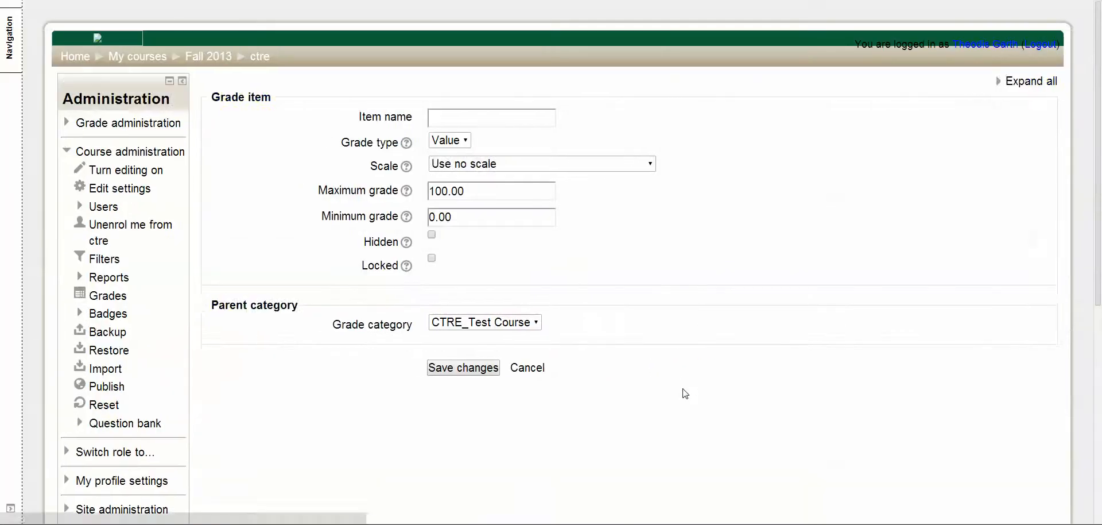
left_click(522, 116)
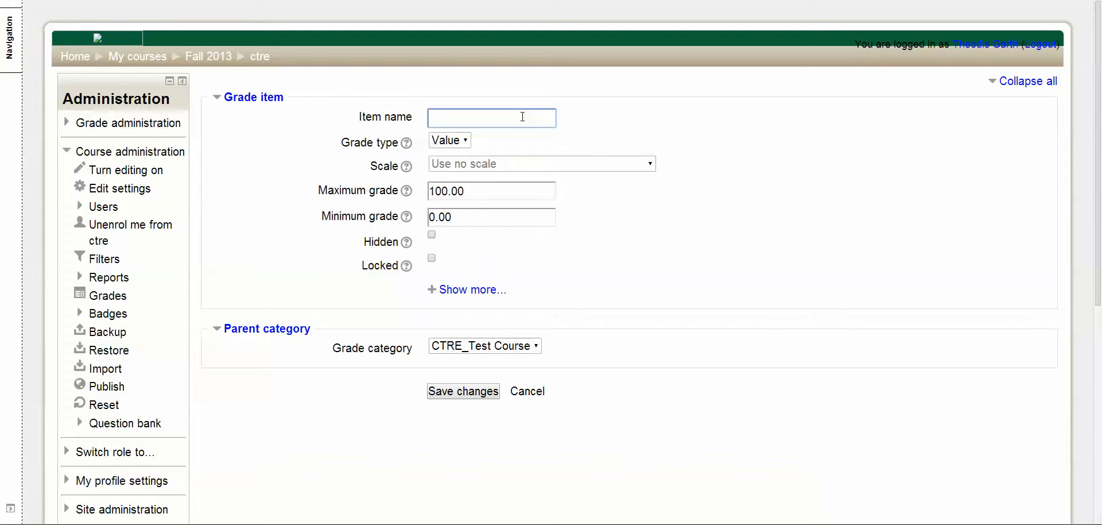
type("Face to ")
type("Face Pres")
type("entation")
left_click_drag(482, 191, 417, 195)
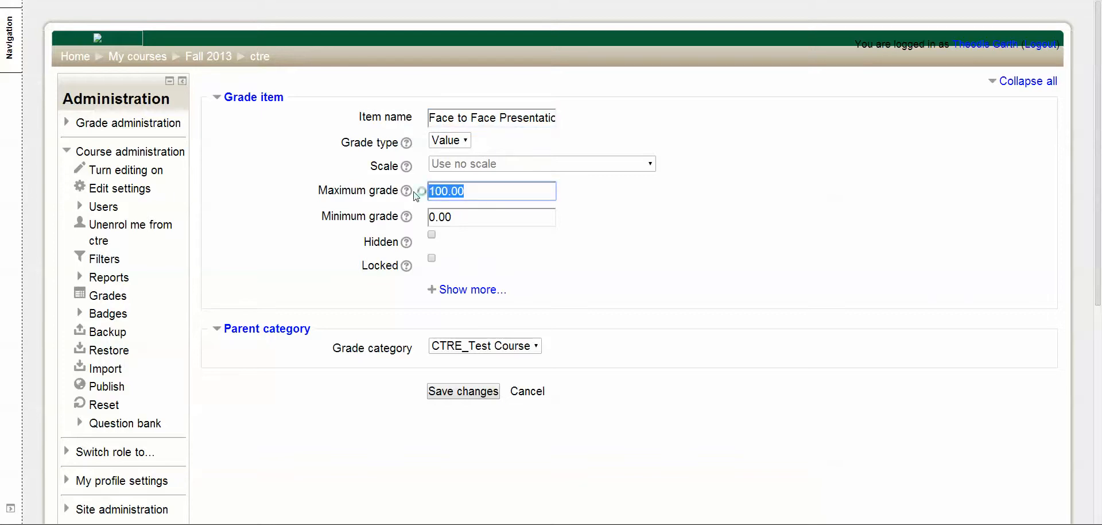
left_click(597, 209)
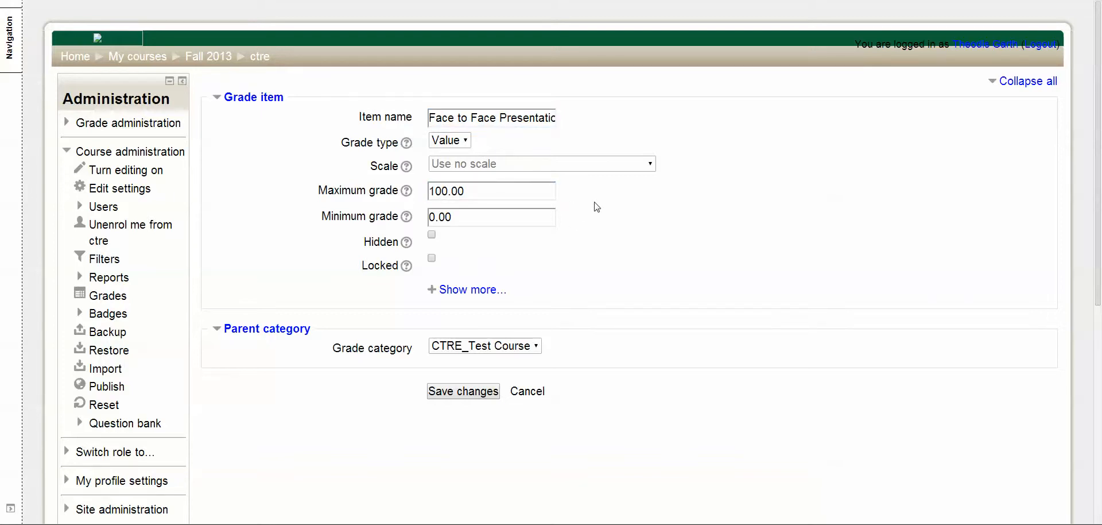
left_click_drag(505, 195, 402, 180)
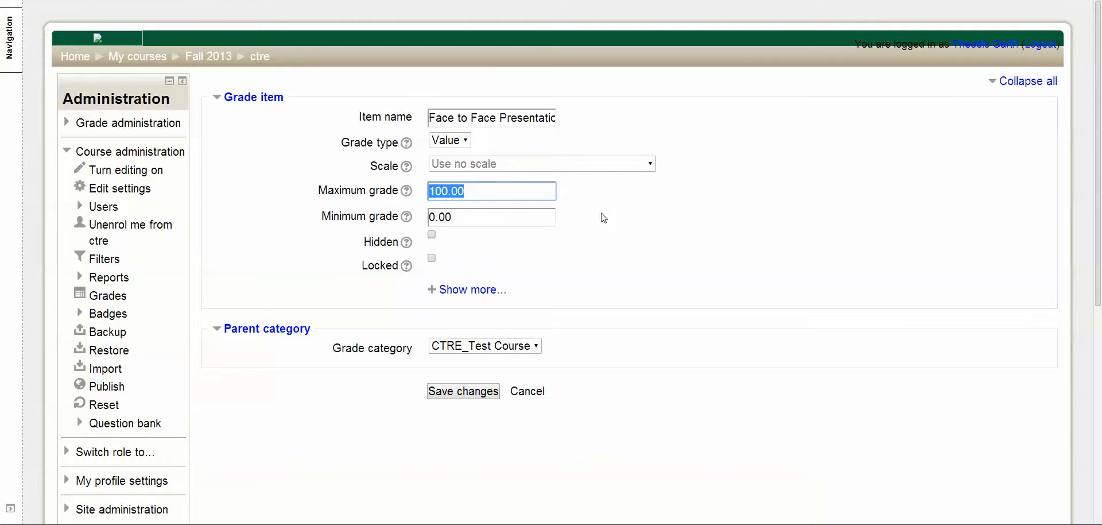
left_click(623, 217)
scroll(590, 230, "down", 3)
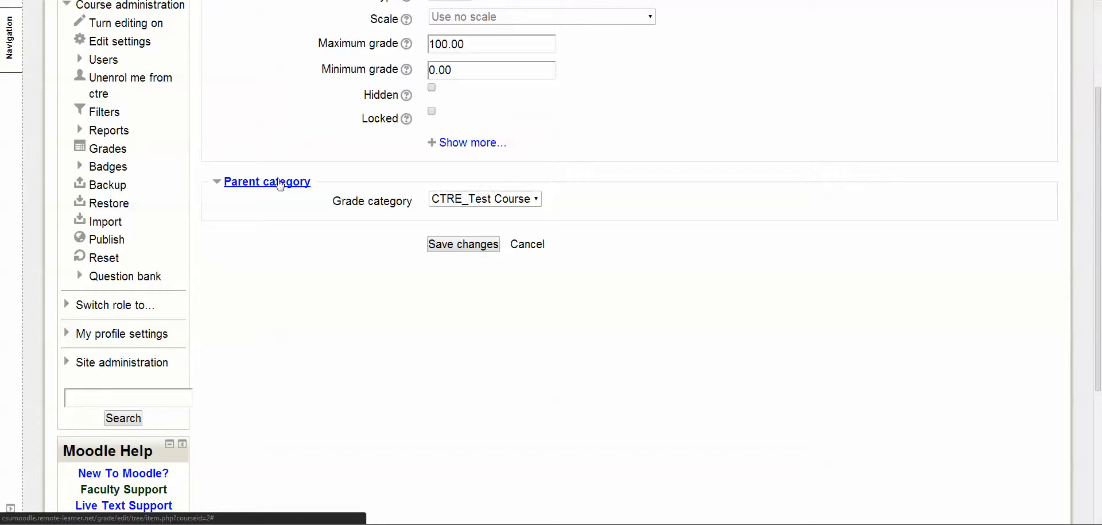
scroll(280, 183, "up", 3)
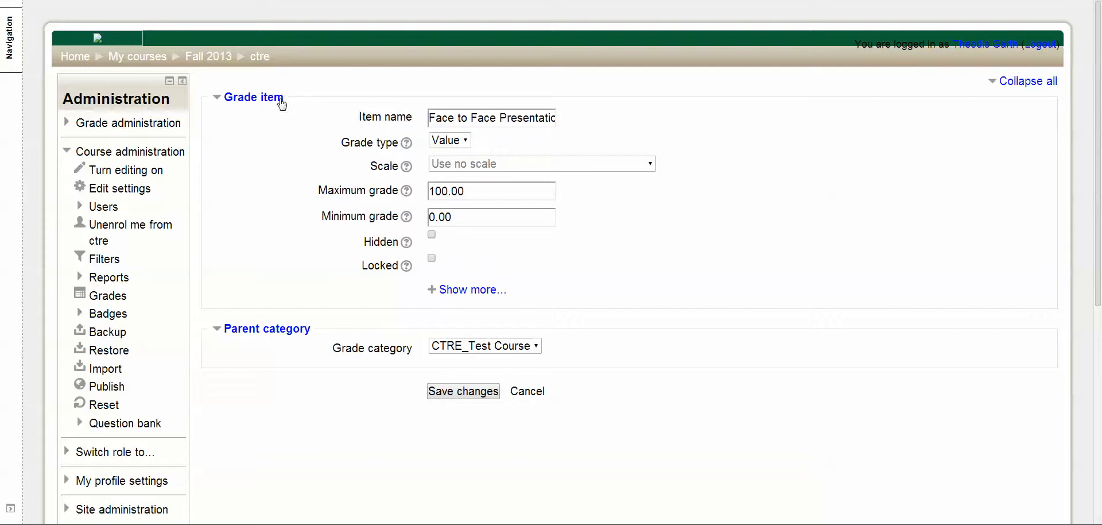
left_click_drag(282, 103, 230, 103)
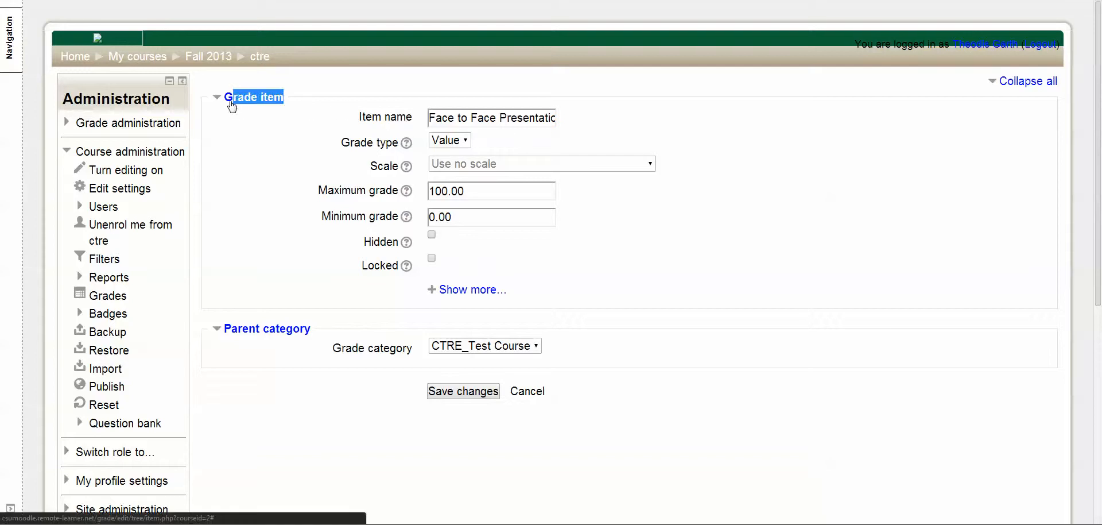
left_click(266, 129)
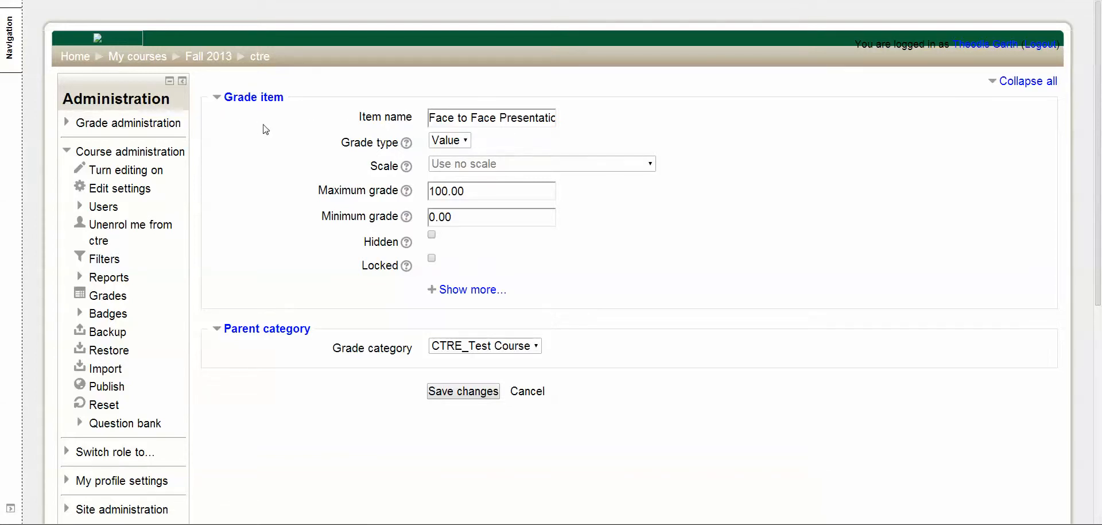
Step: Assign the Face to Face Presentation item to the Research Papers grade category and save it
scroll(264, 130, "down", 2)
left_click(538, 240)
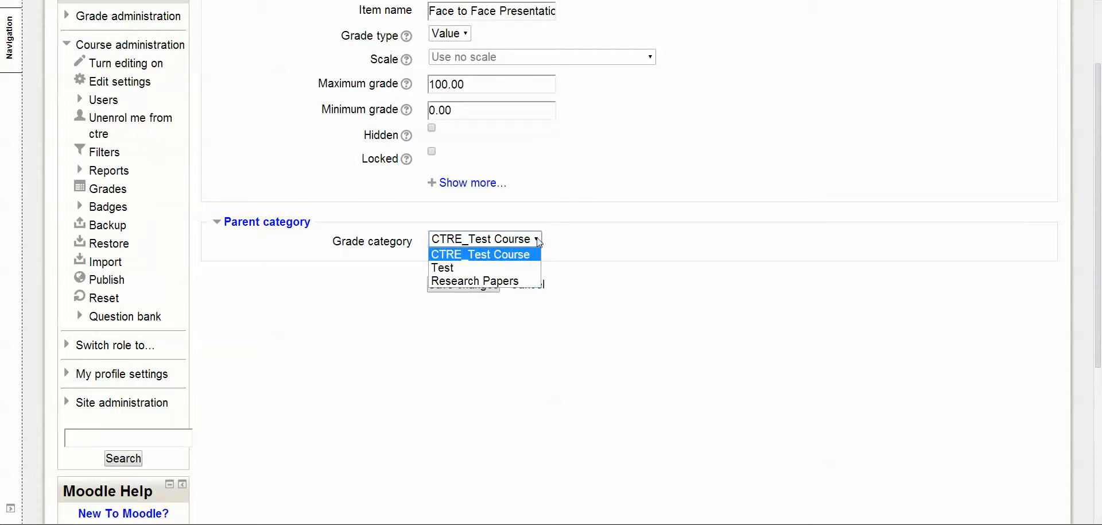
left_click(475, 281)
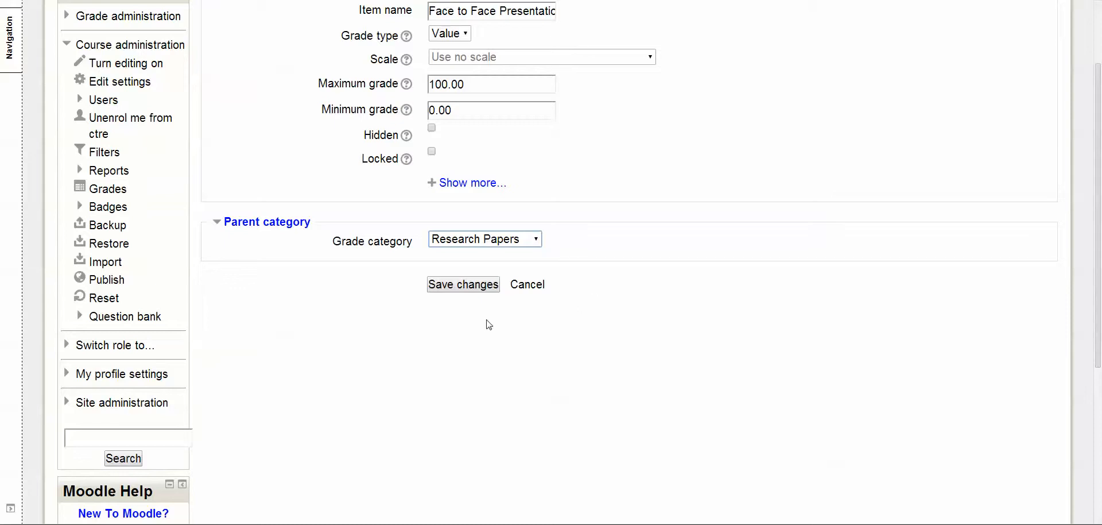
left_click(471, 287)
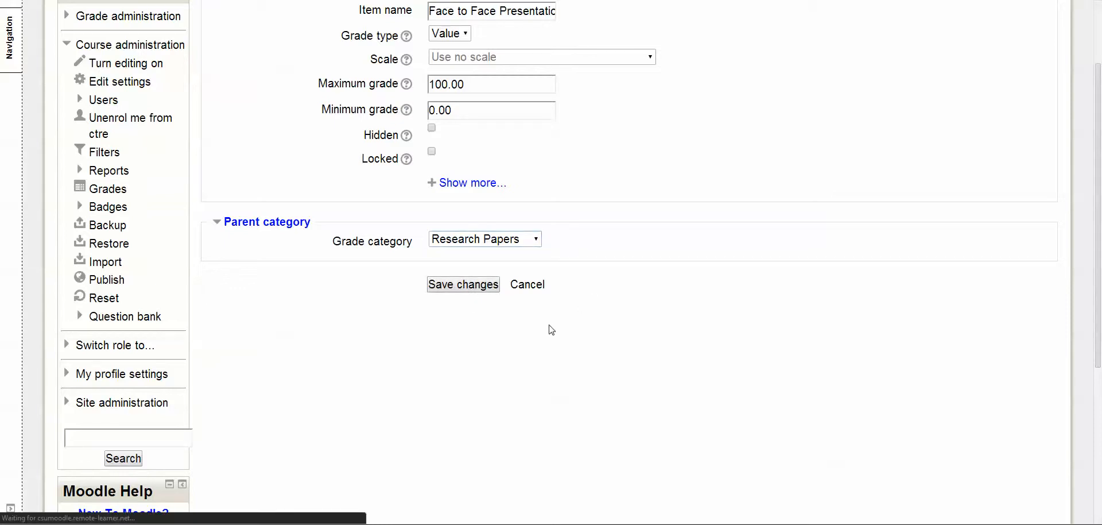
scroll(425, 262, "down", 5)
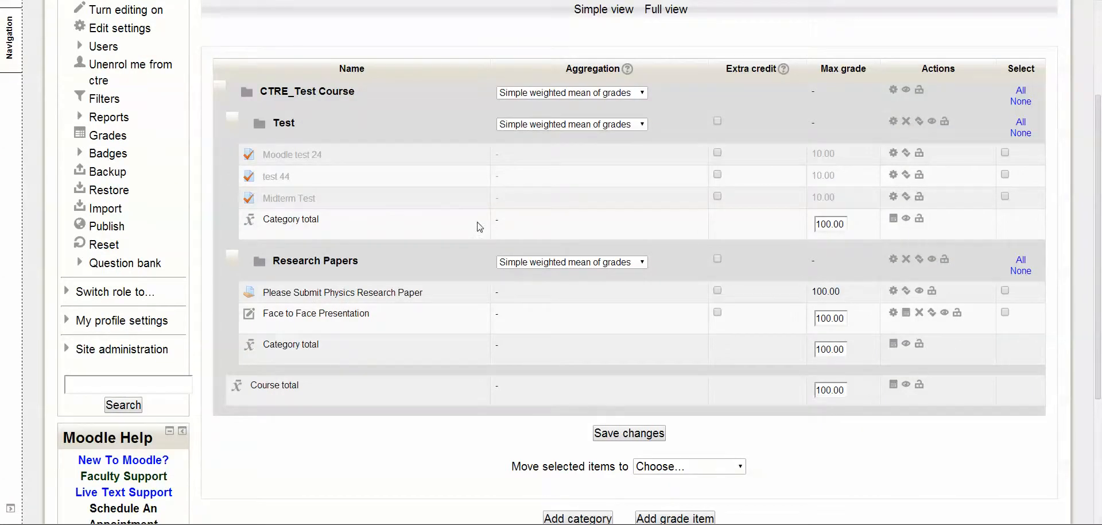
scroll(480, 226, "down", 2)
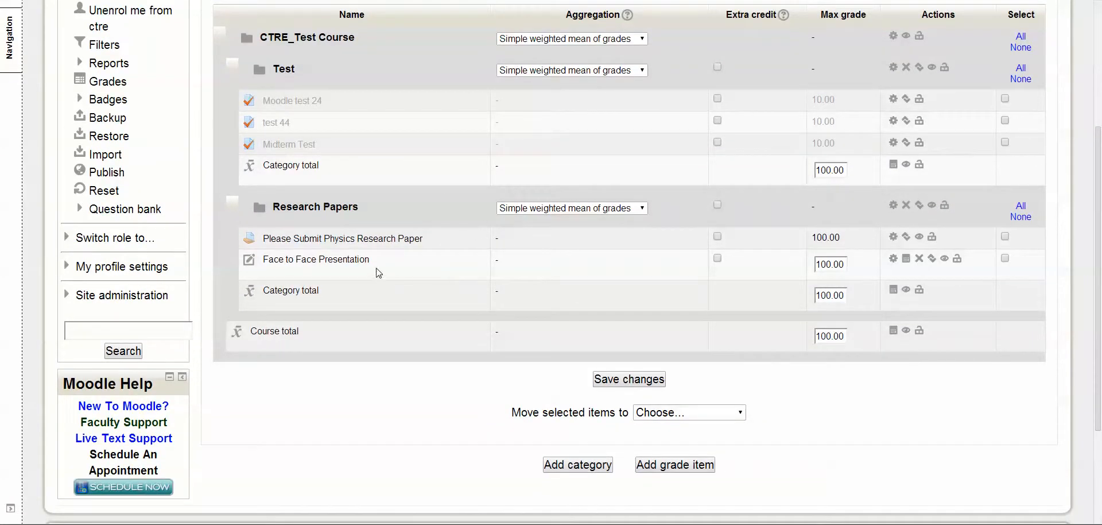
left_click_drag(370, 263, 261, 257)
left_click(264, 279)
Step: Open the Grader report and examine the Test and Research Papers categories, including the Face to Face Presentation column
scroll(436, 248, "up", 4)
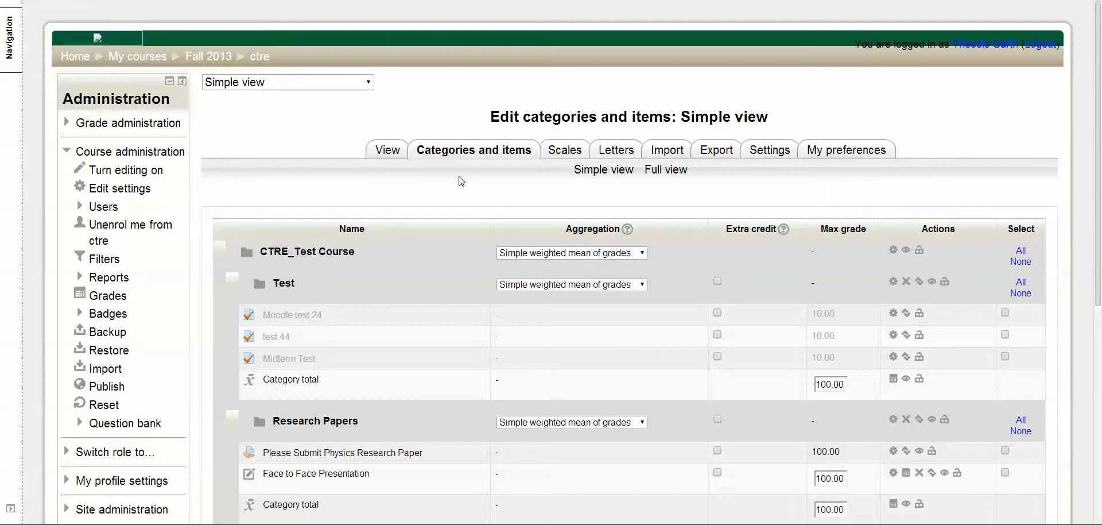
left_click(389, 151)
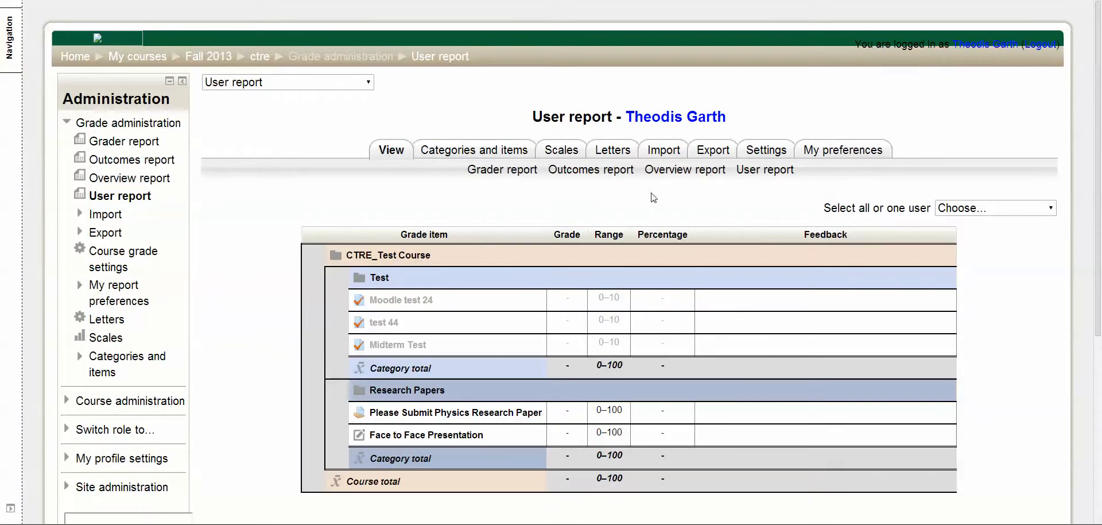
left_click(504, 171)
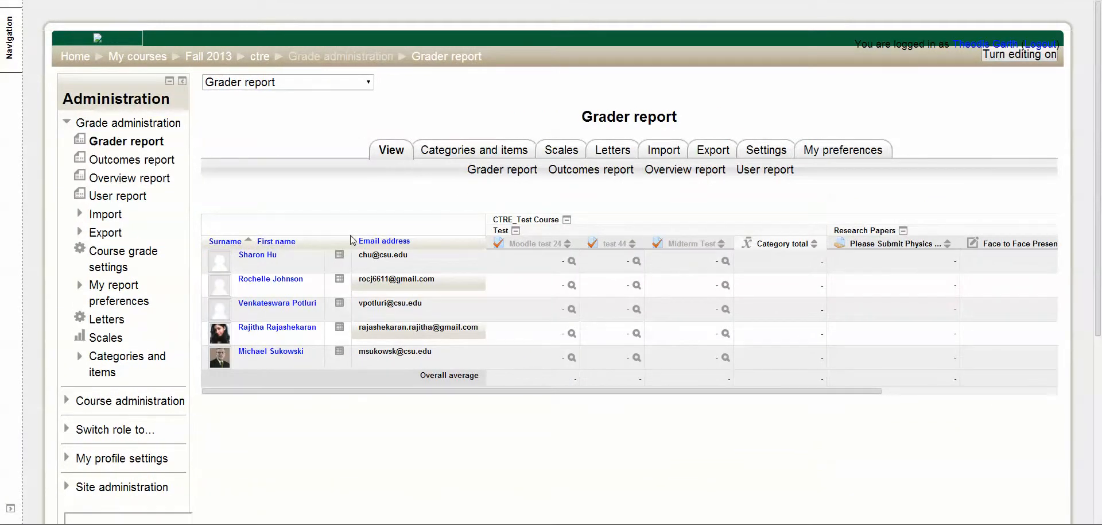
left_click_drag(530, 392, 793, 412)
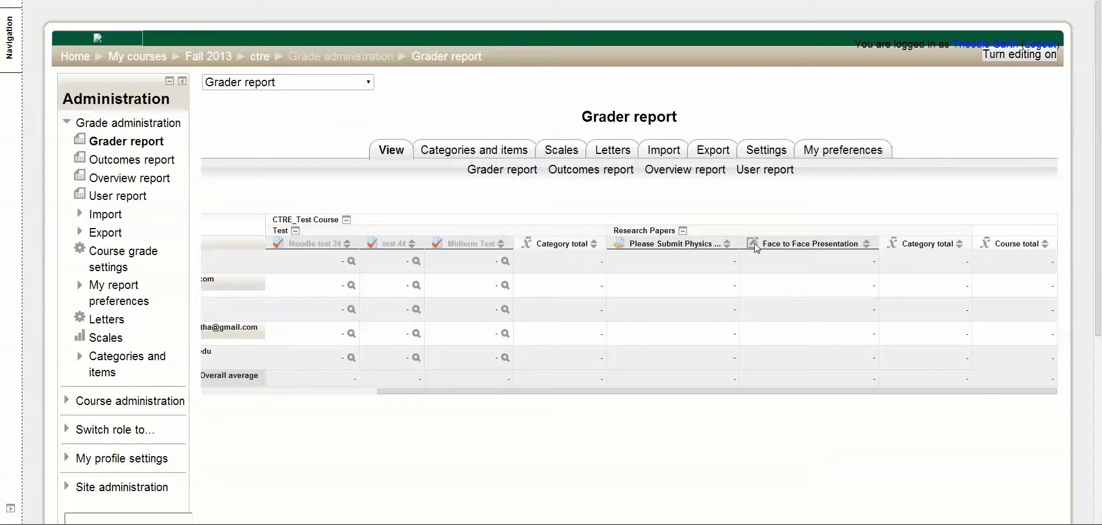
left_click_drag(762, 244, 855, 247)
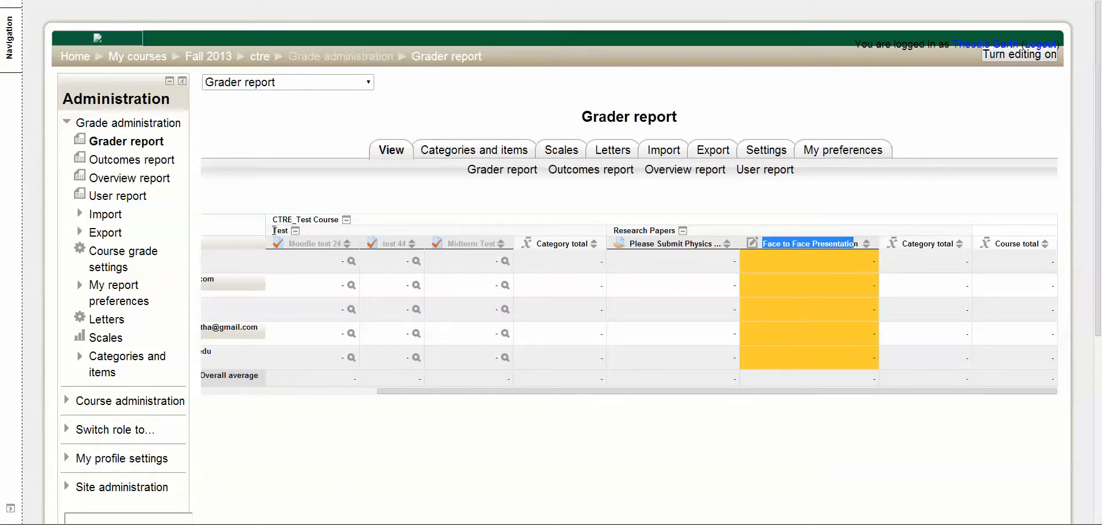
left_click_drag(273, 230, 288, 231)
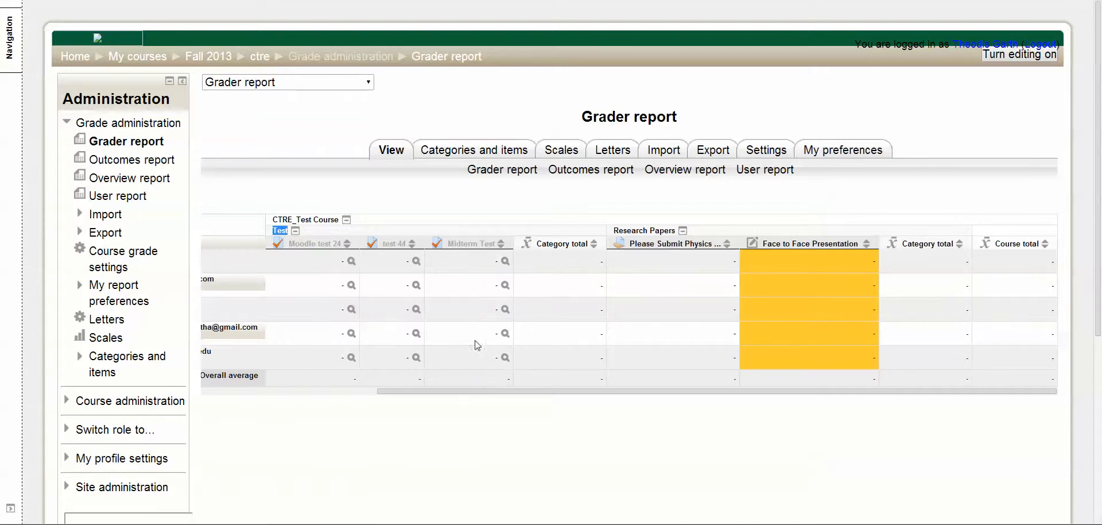
left_click(746, 215)
left_click_drag(615, 230, 678, 231)
left_click(812, 284)
Step: Turn on editing in the Grader report and bring the Face to Face Presentation grade fields into view
left_click(1031, 53)
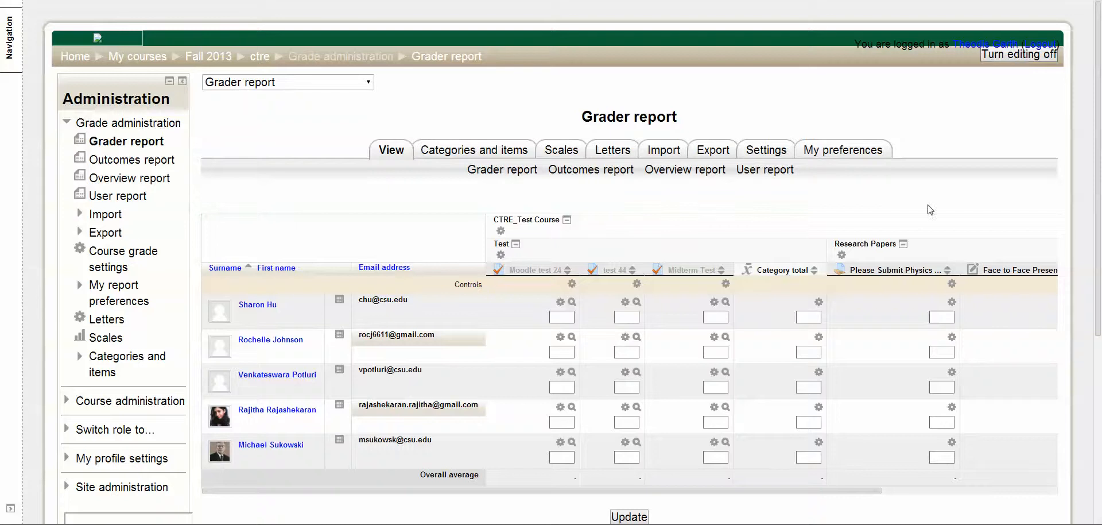
scroll(913, 236, "down", 3)
left_click_drag(594, 395, 772, 406)
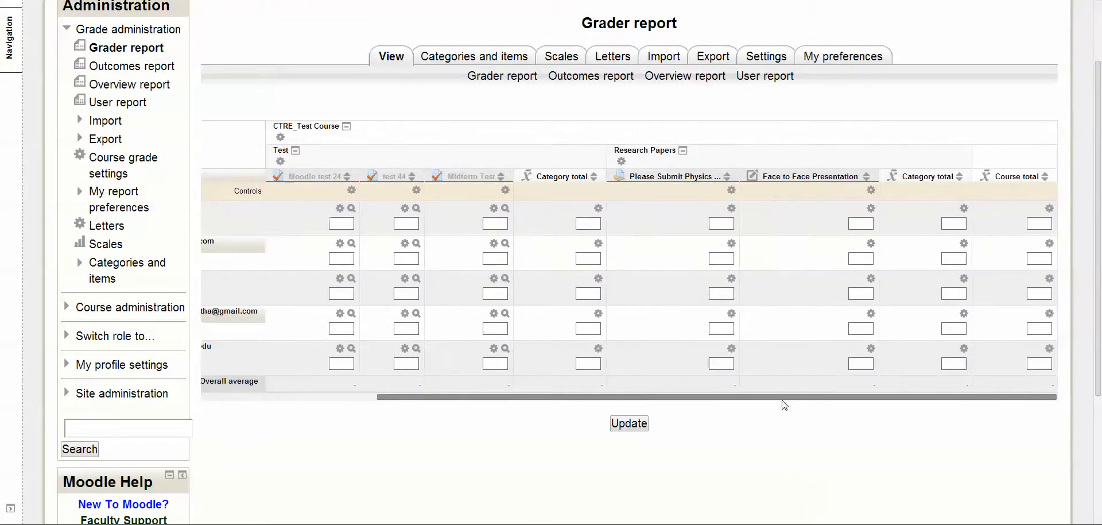
Step: Enter Face to Face Presentation grades of 95, 98, 50, 99 and 45 for the five students in list order and update the report
left_click(868, 223)
type("95")
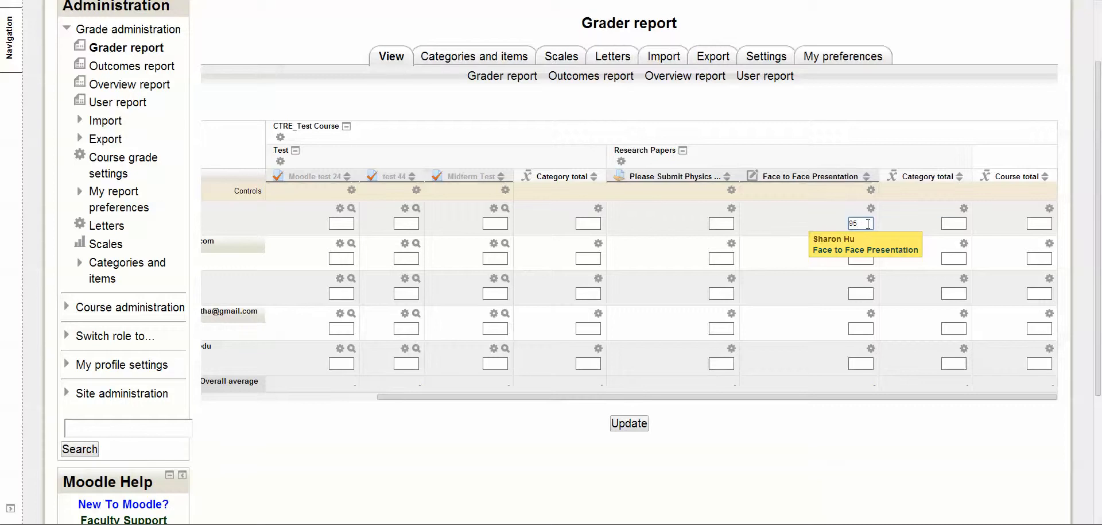
key("Tab")
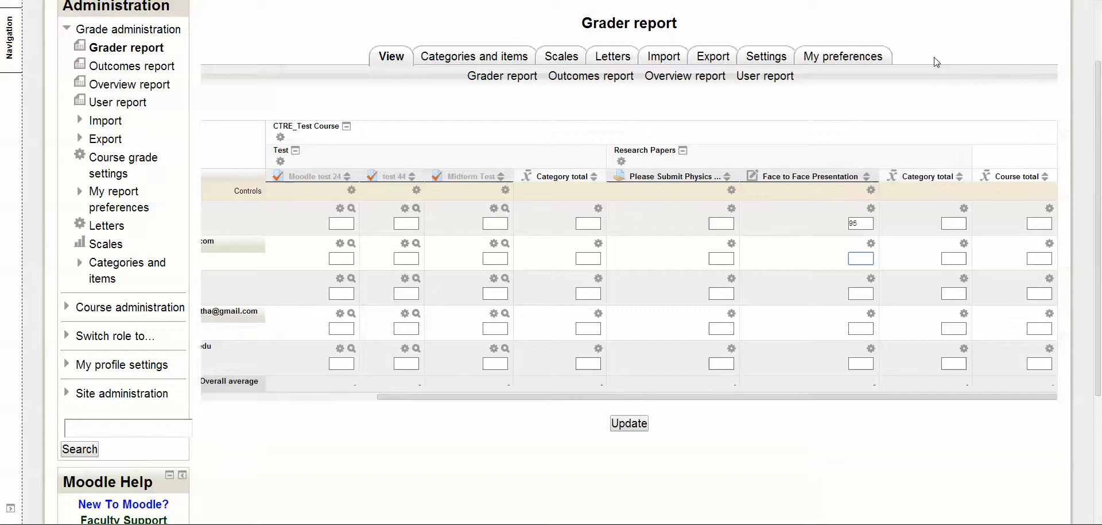
type("98")
left_click(865, 292)
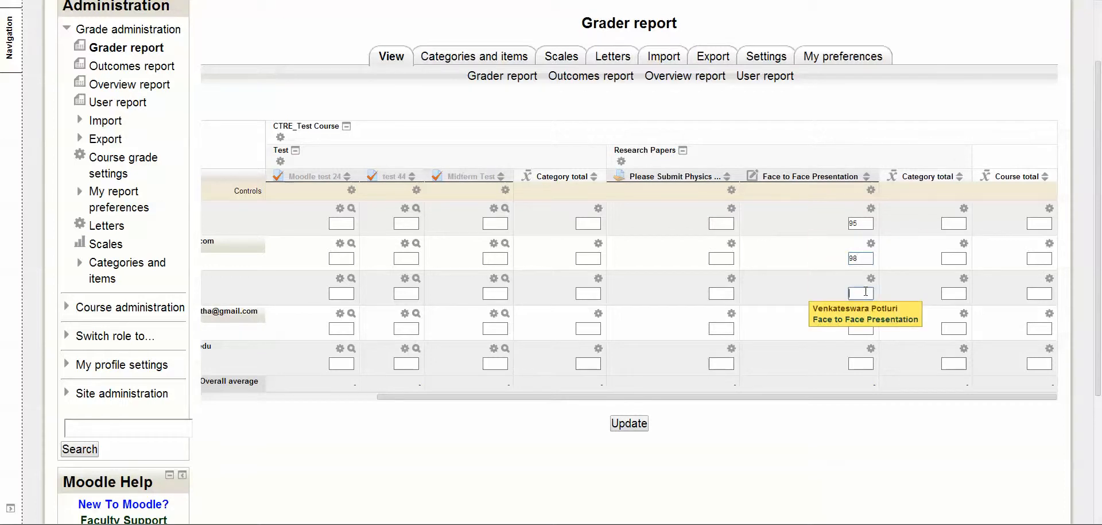
type("50")
left_click(863, 329)
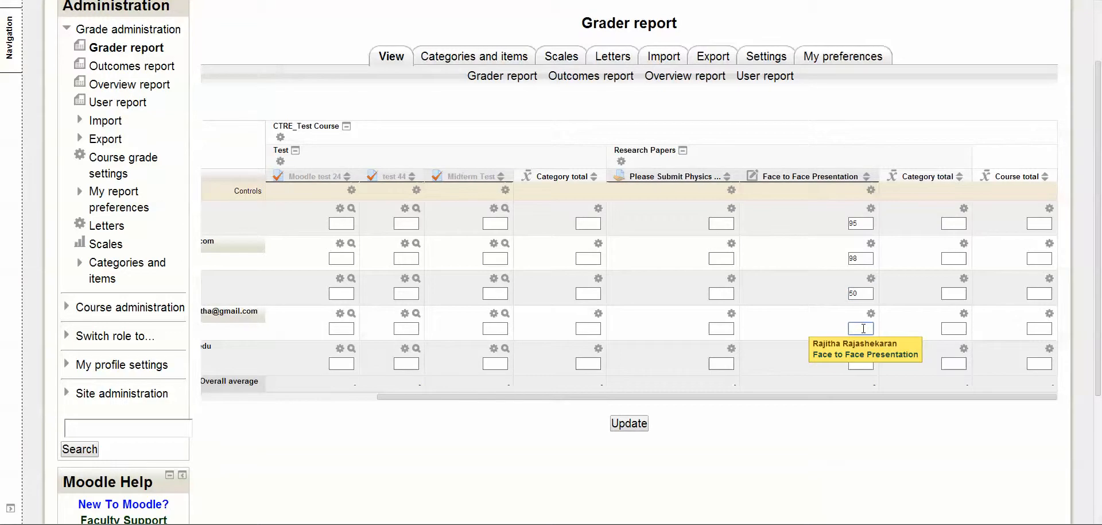
type("99")
left_click(868, 362)
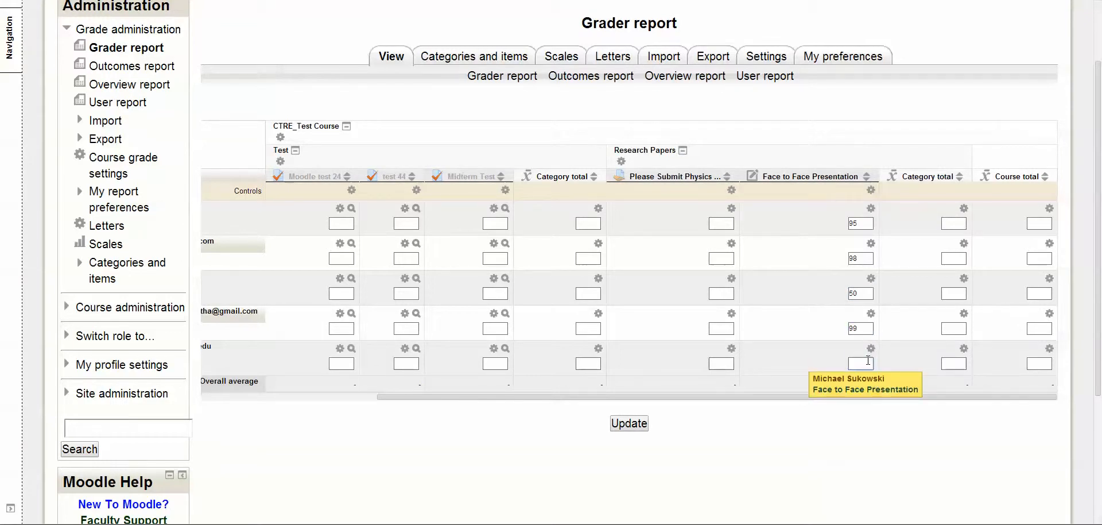
type("45")
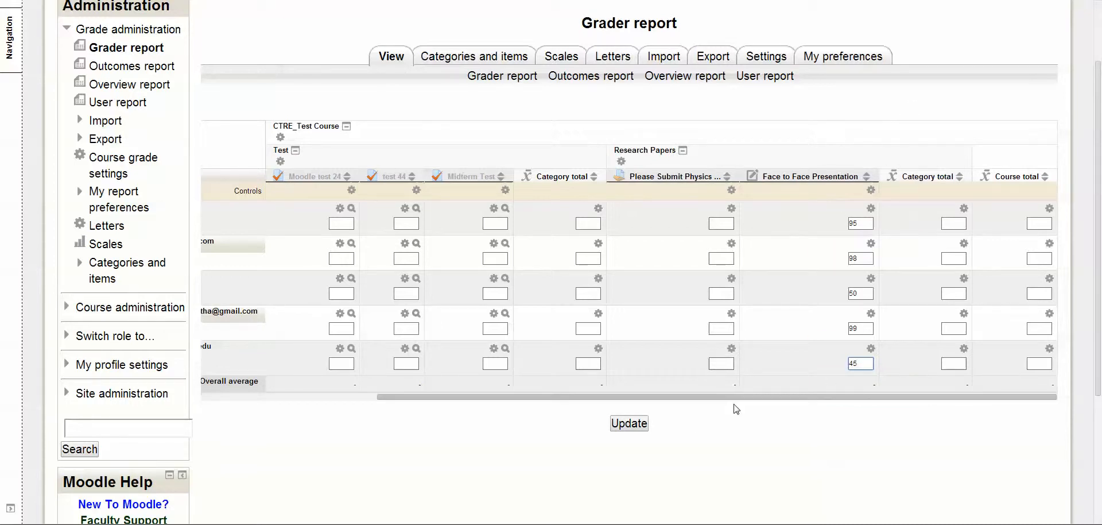
left_click(636, 429)
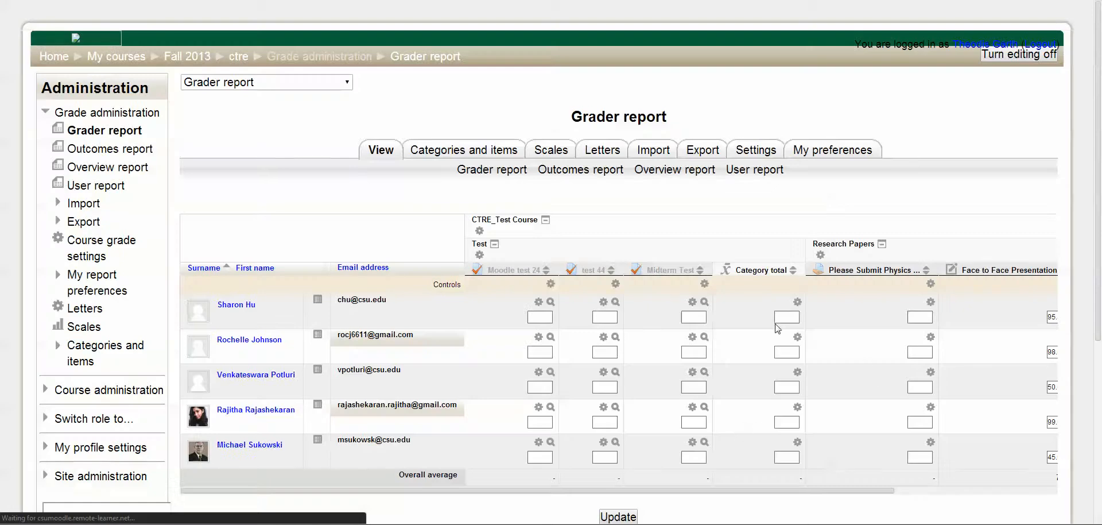
left_click_drag(727, 490, 893, 491)
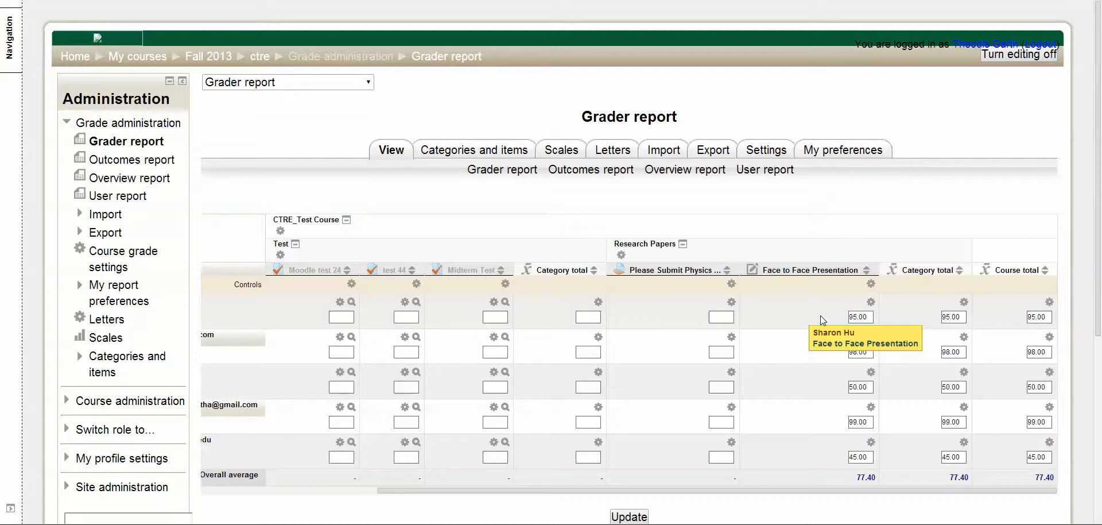
Step: Return to the Moodle site home page and view its support information
left_click(75, 56)
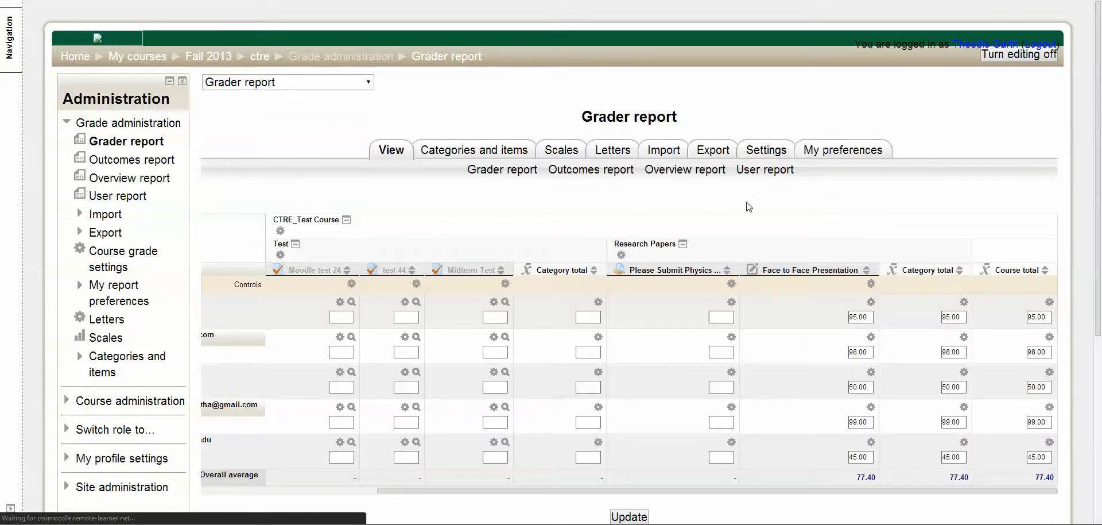
scroll(1009, 177, "down", 1)
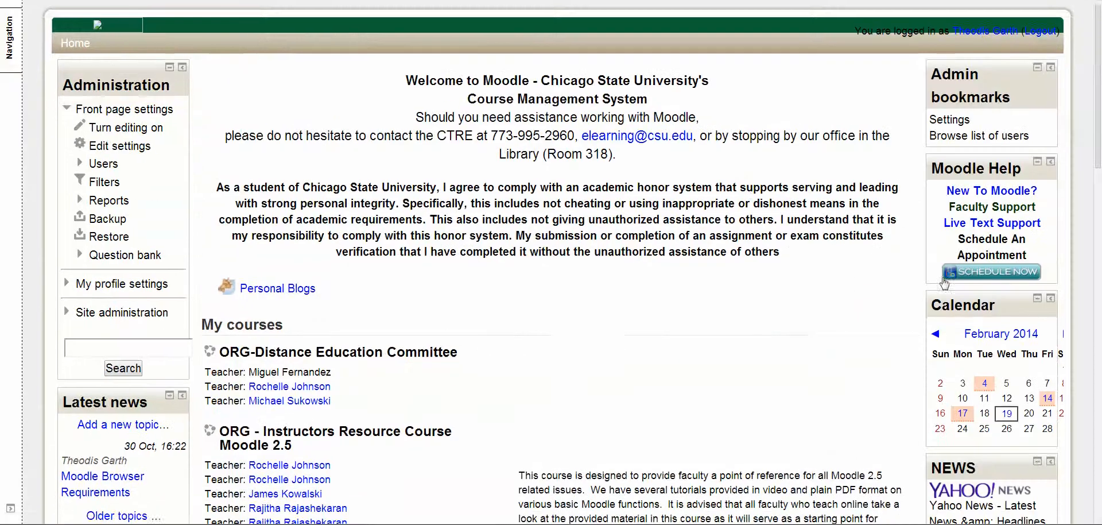